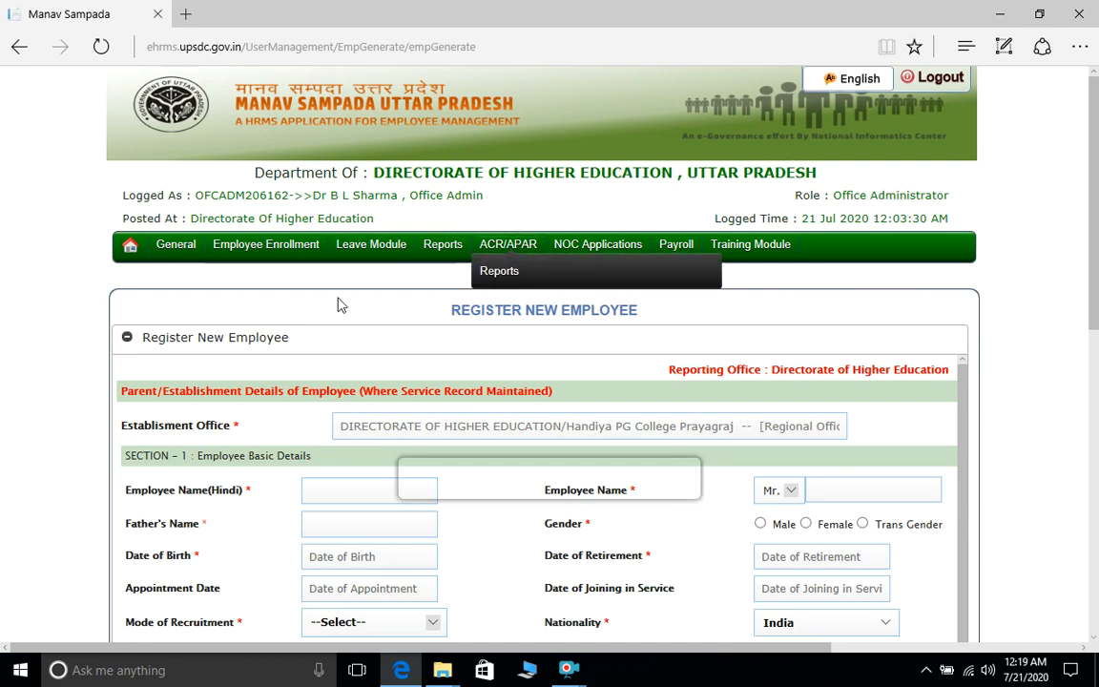
Open the Assign Role To Employee page from the employee enrollment functions
{"action": "mouse_move", "coordinate": [265, 245]}
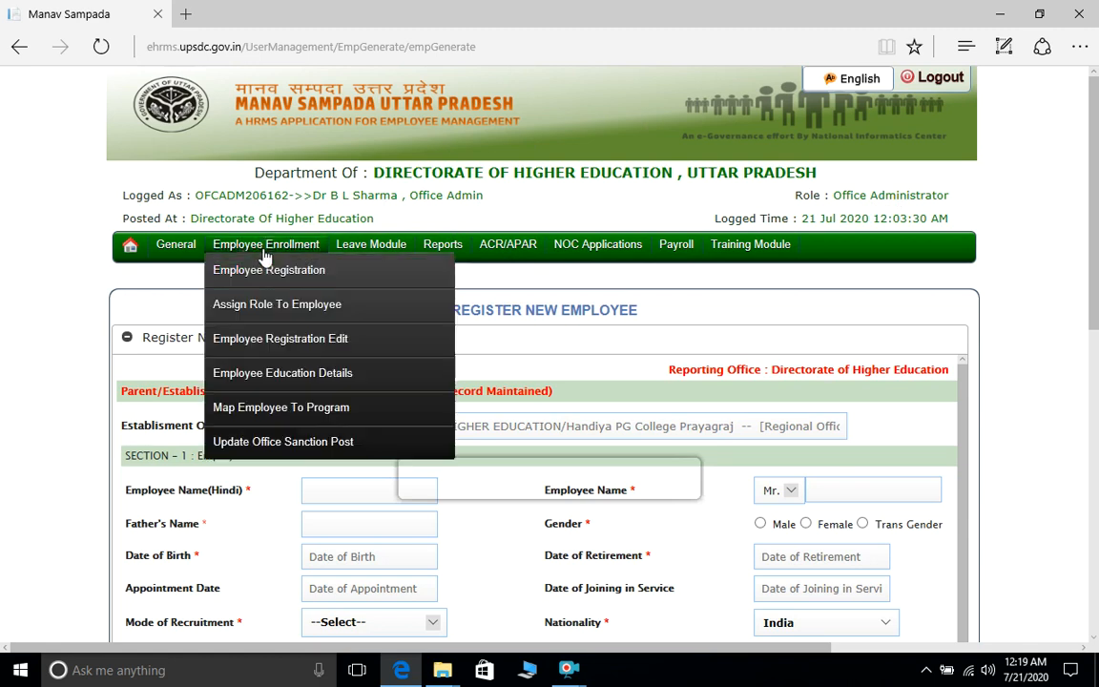
{"action": "left_click", "coordinate": [297, 313]}
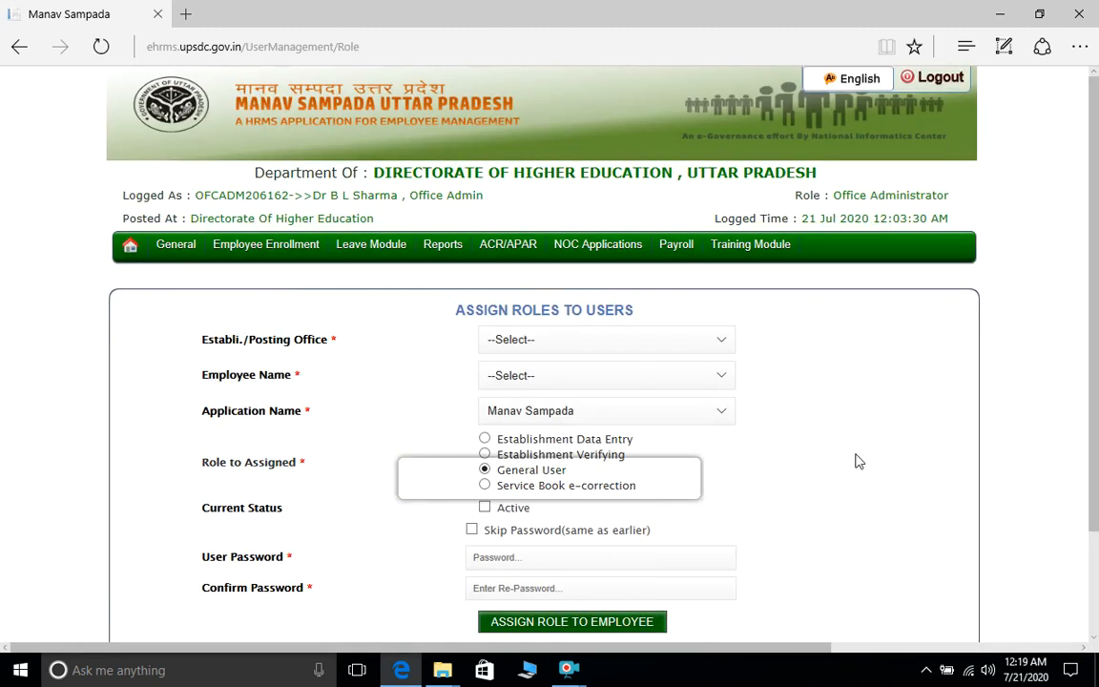
{"action": "scroll", "coordinate": [882, 445], "scroll_direction": "down", "scroll_amount": 2}
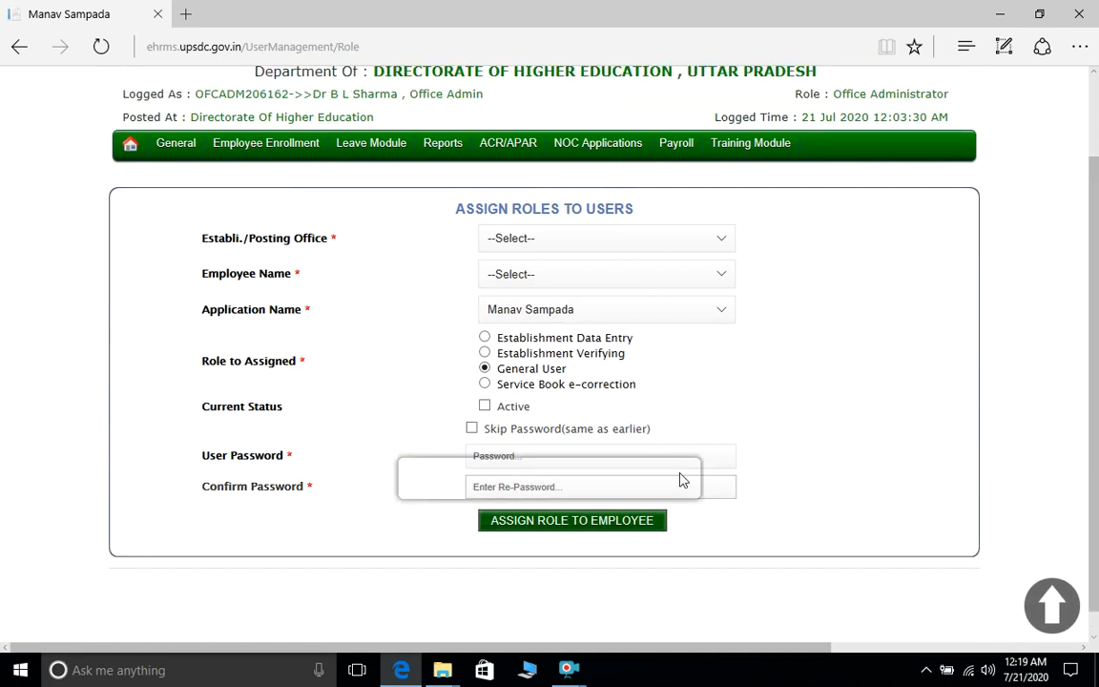
{"action": "mouse_move", "coordinate": [584, 675]}
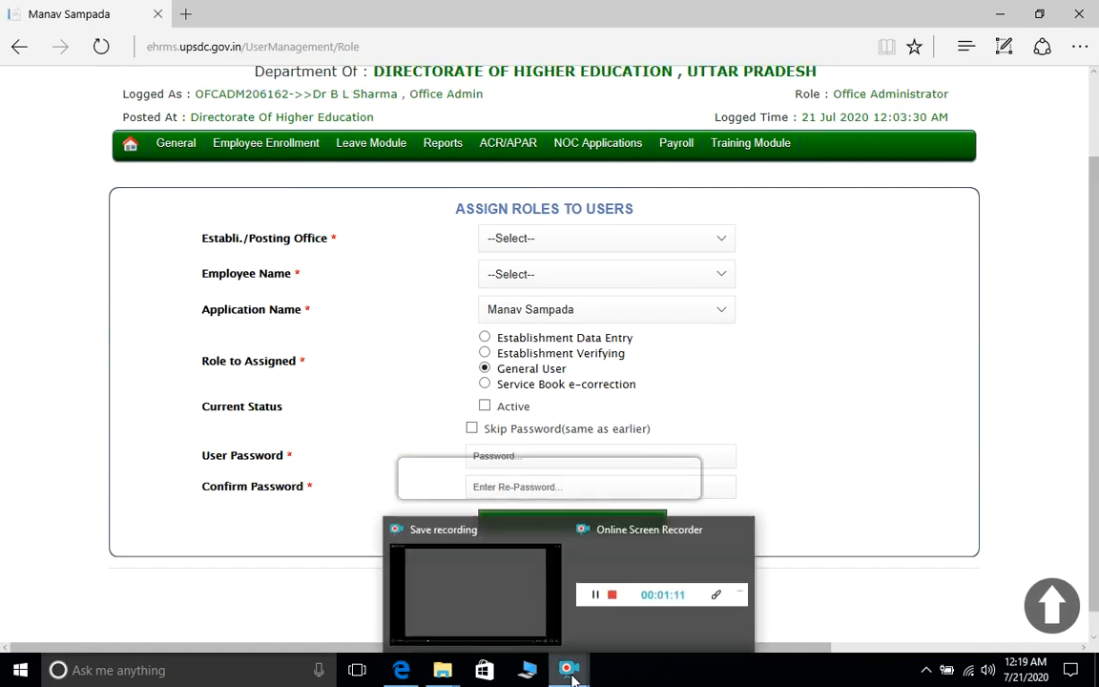
{"action": "mouse_move", "coordinate": [707, 561]}
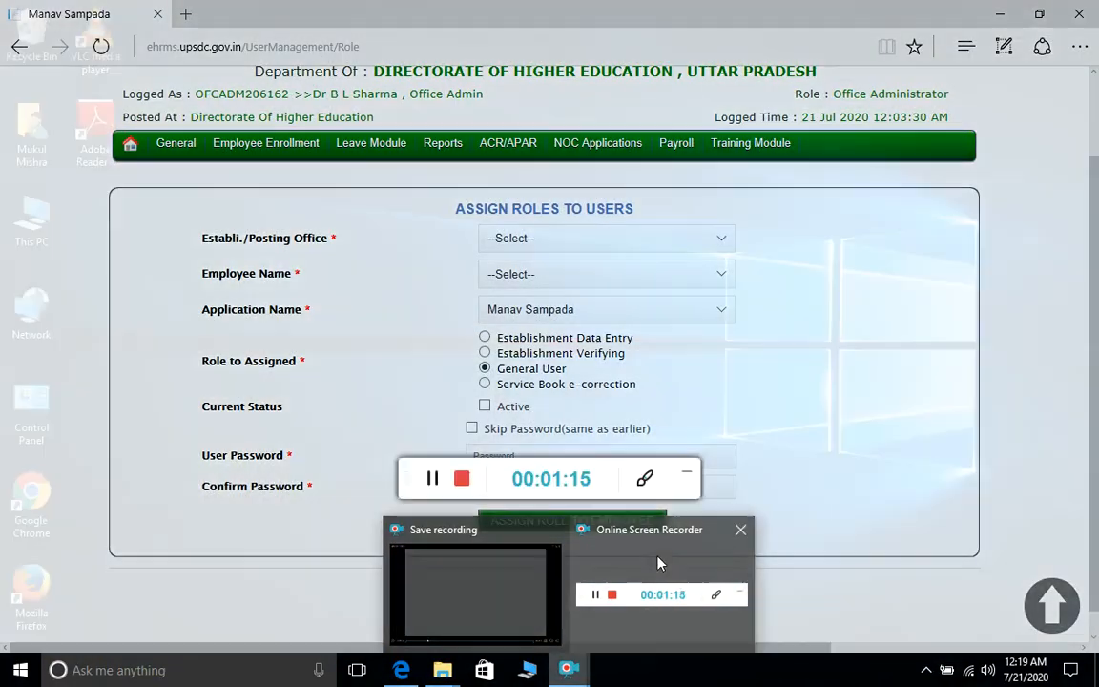
{"action": "left_click", "coordinate": [658, 560]}
{"action": "left_click", "coordinate": [686, 474]}
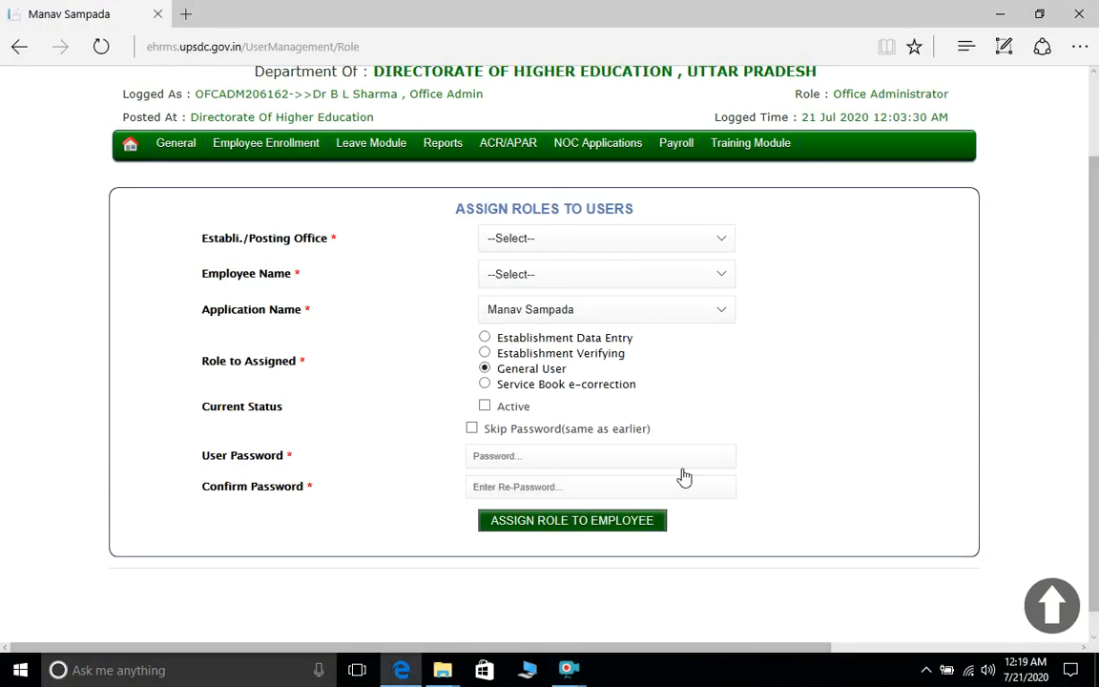
Set the posting office to Directorate of Higher Education and select the employee who receives the role
{"action": "left_click", "coordinate": [655, 247]}
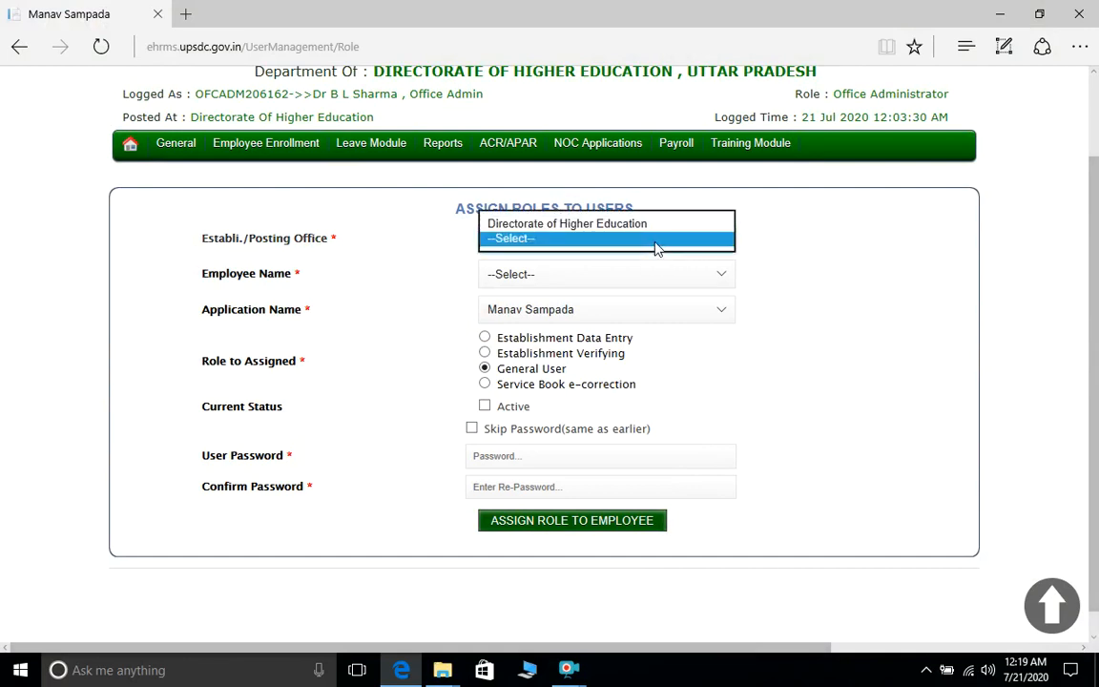
{"action": "left_click", "coordinate": [649, 234]}
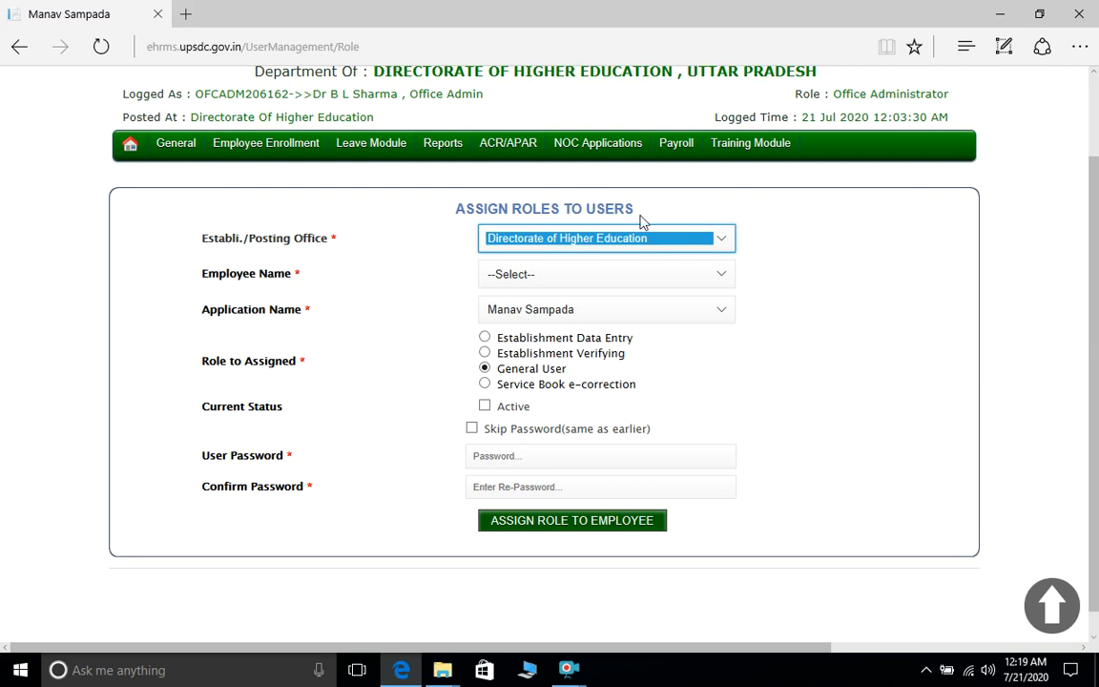
{"action": "left_click", "coordinate": [635, 282]}
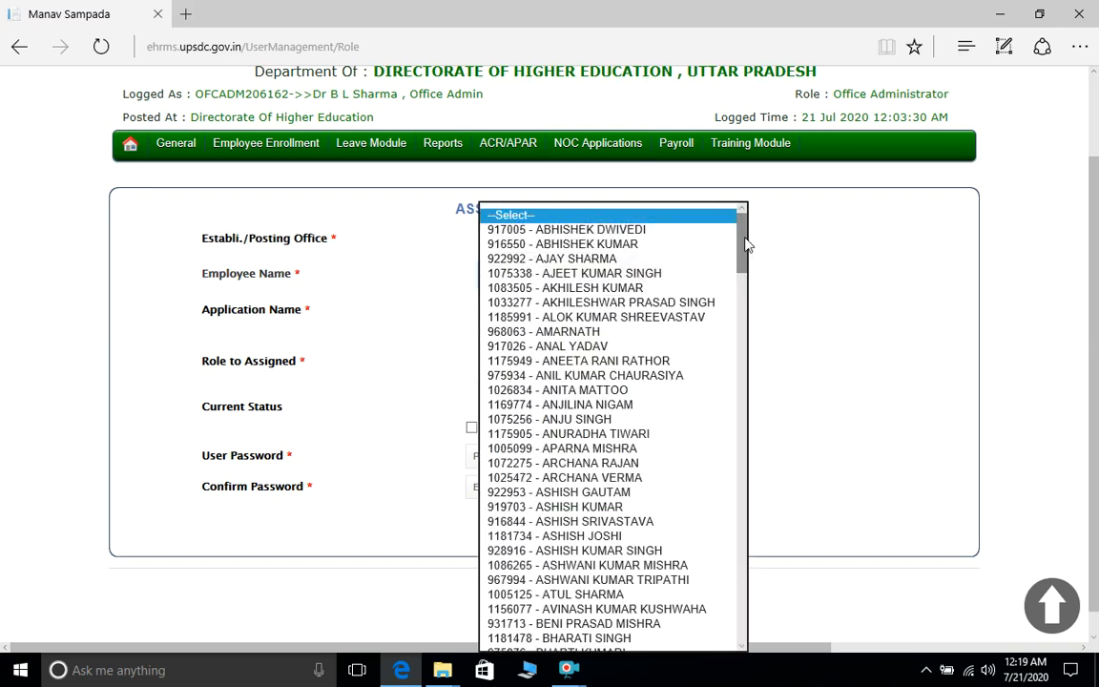
{"action": "left_click_drag", "start_coordinate": [747, 245], "coordinate": [748, 341]}
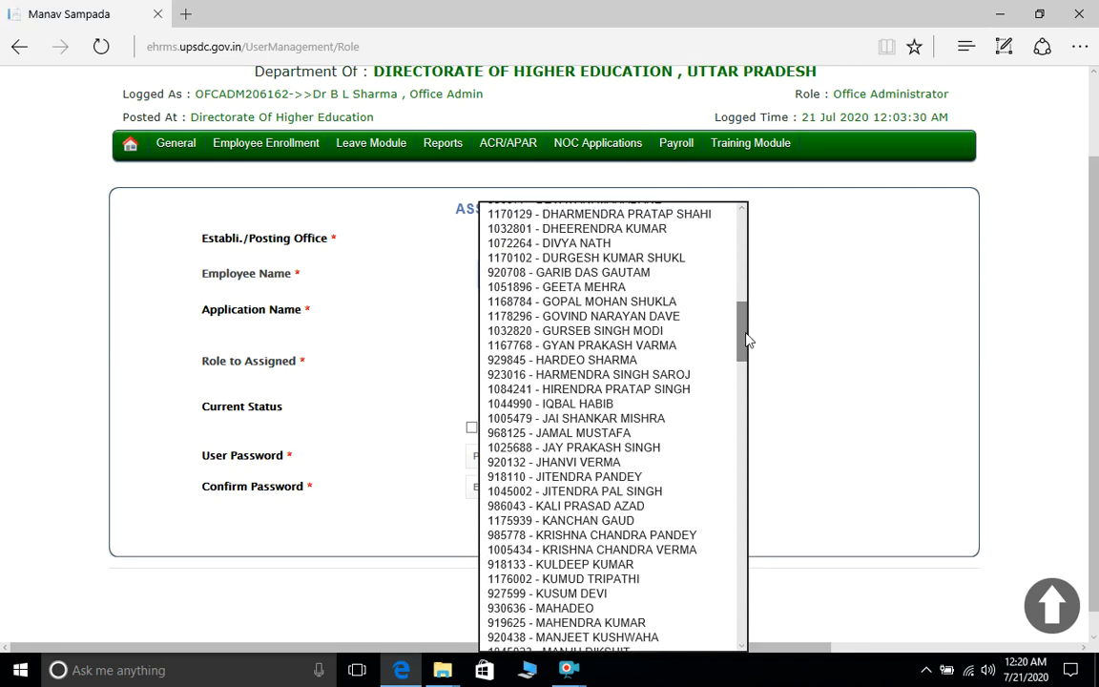
{"action": "left_click_drag", "start_coordinate": [749, 340], "coordinate": [745, 252]}
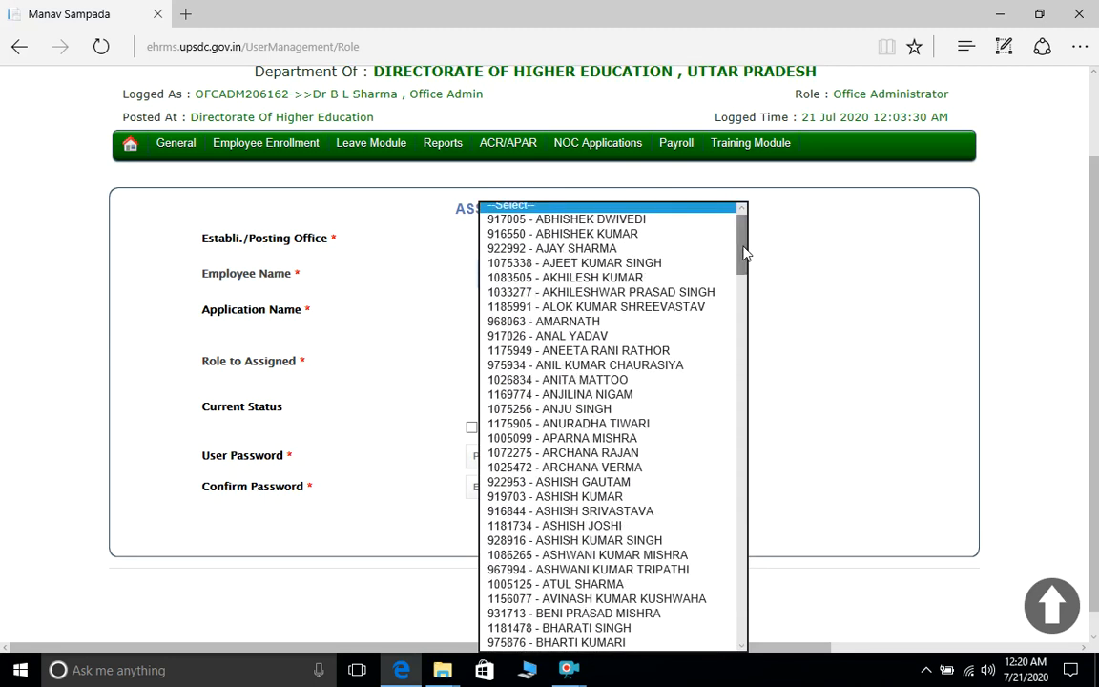
{"action": "left_click", "coordinate": [673, 335]}
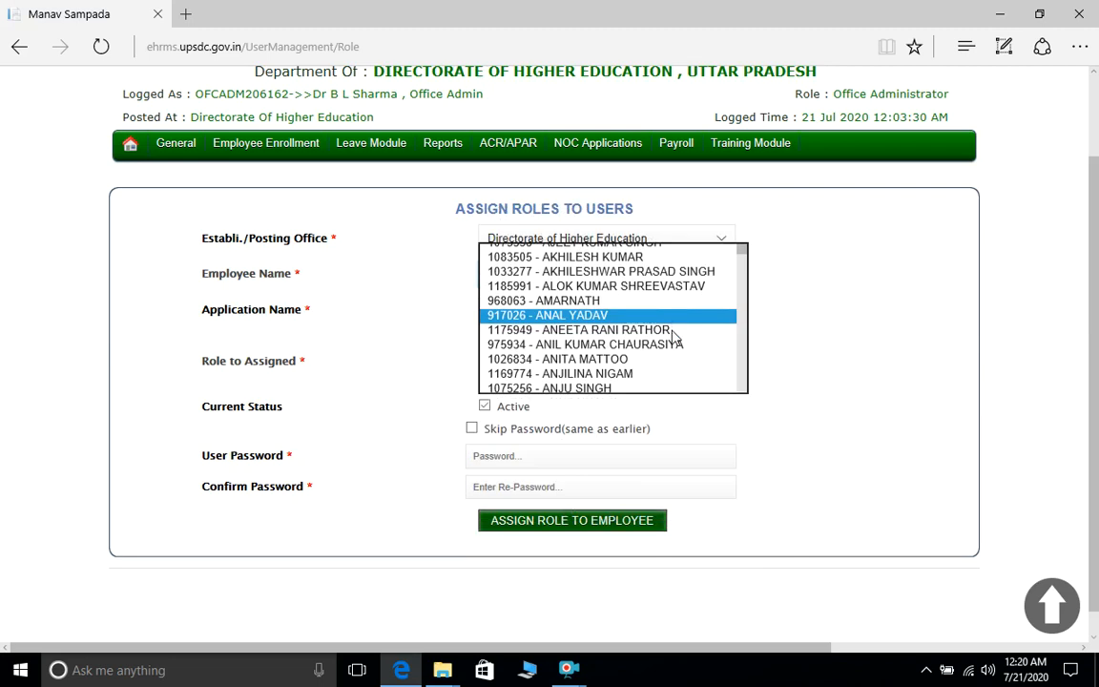
{"action": "left_click", "coordinate": [783, 349]}
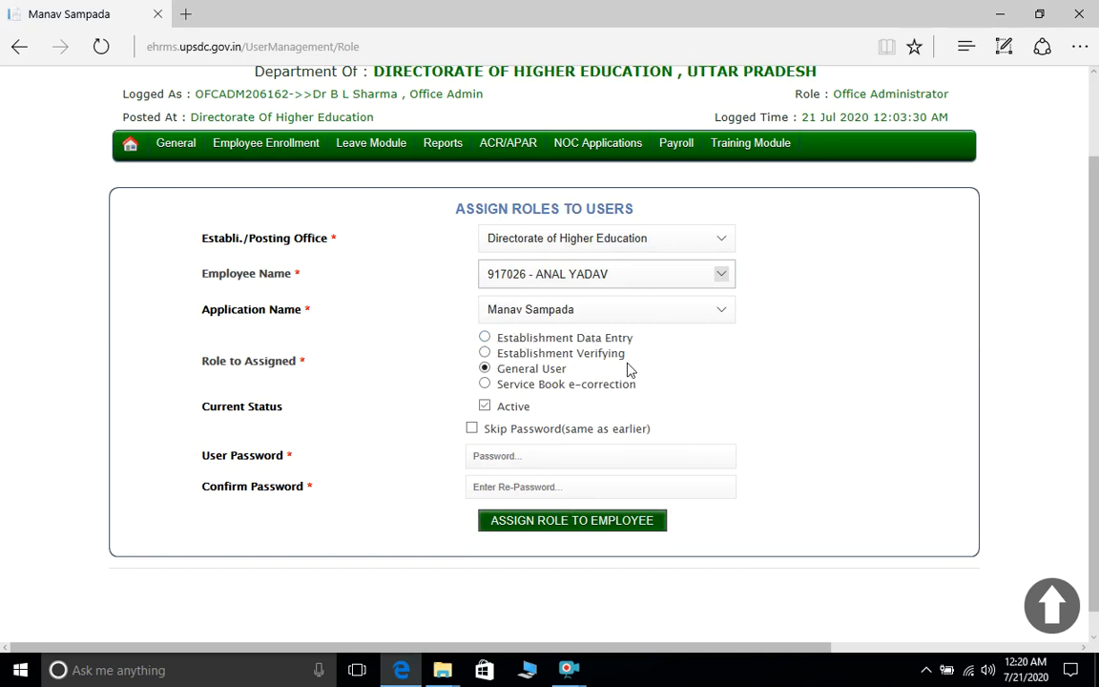
Choose Establishment Data Entry as the assigned role and enable Skip Password (same as earlier)
{"action": "left_click", "coordinate": [485, 340]}
{"action": "left_click", "coordinate": [484, 407]}
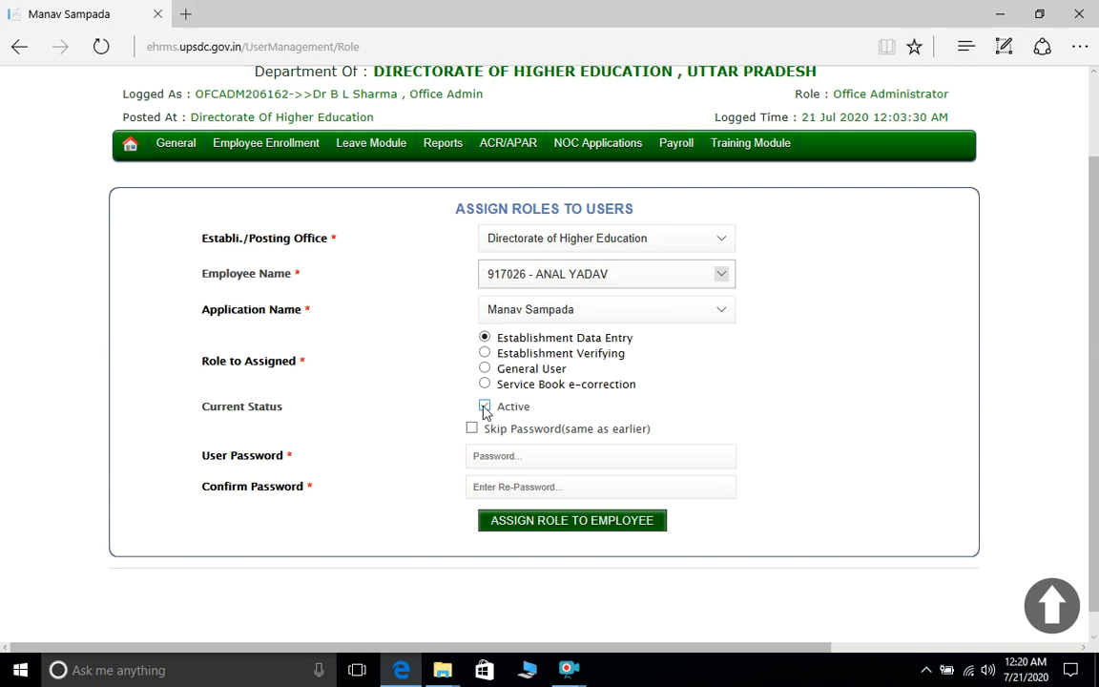
{"action": "left_click", "coordinate": [484, 406]}
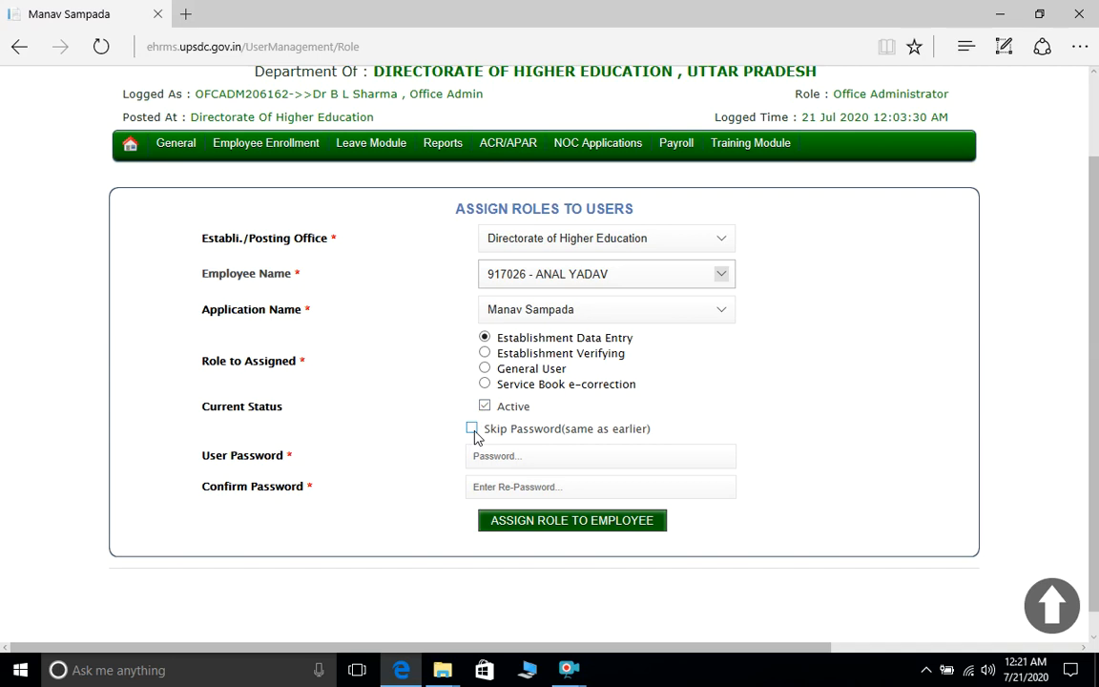
{"action": "left_click", "coordinate": [472, 429]}
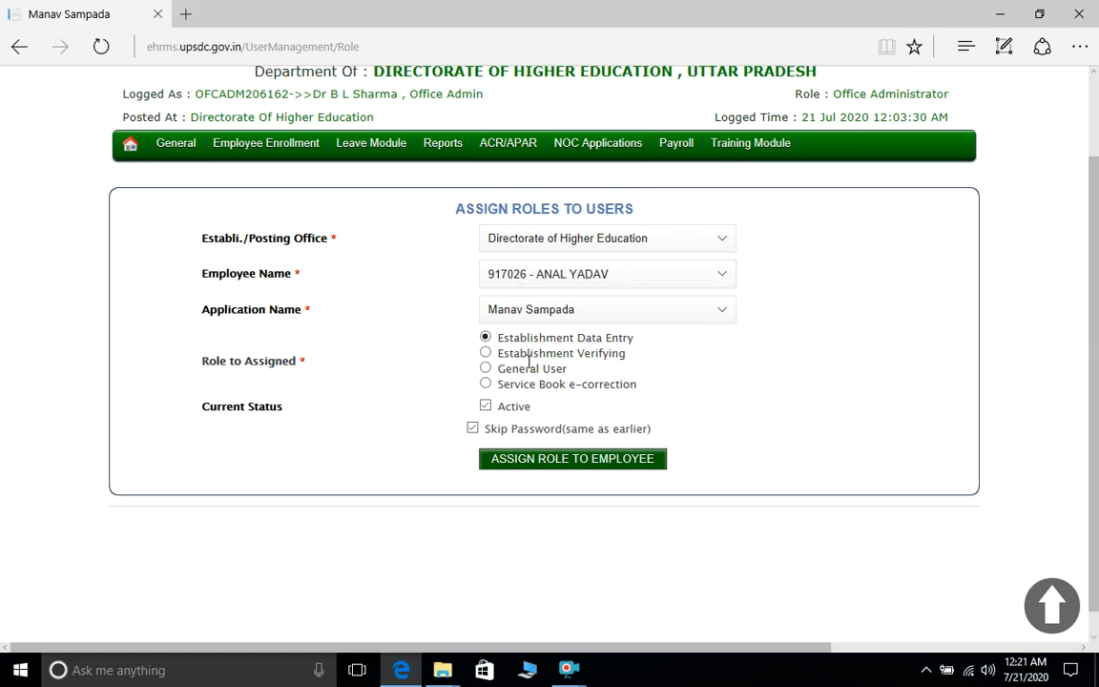
{"action": "left_click", "coordinate": [553, 286]}
{"action": "left_click", "coordinate": [555, 286]}
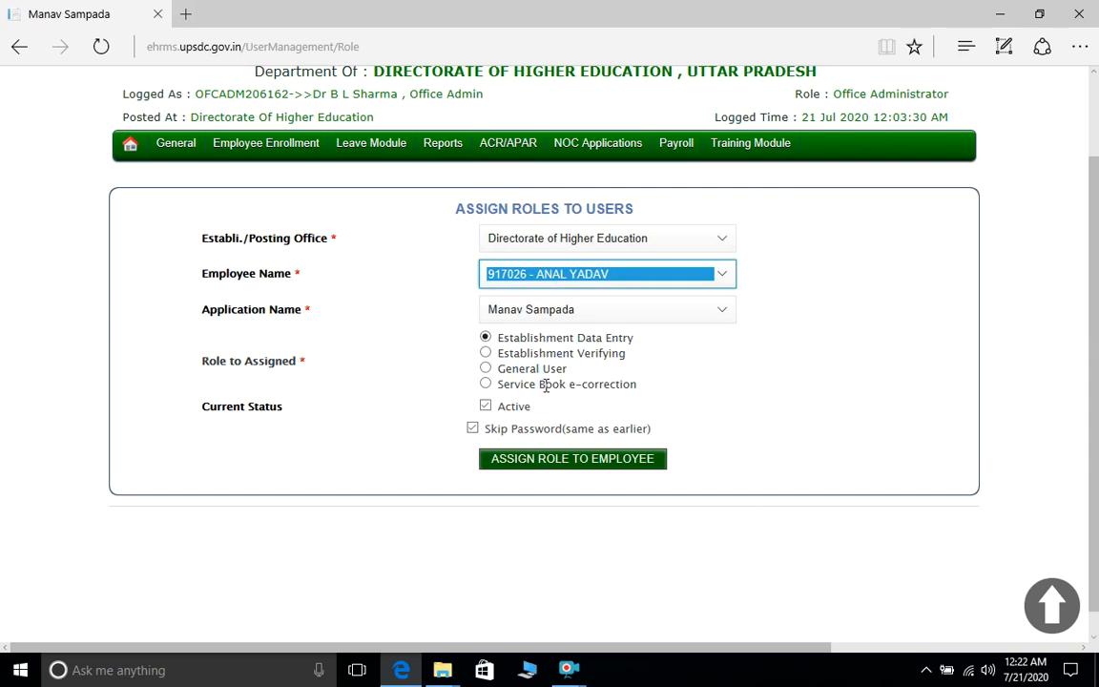
Set the assigned role to General User and turn off Skip Password
{"action": "left_click", "coordinate": [487, 370]}
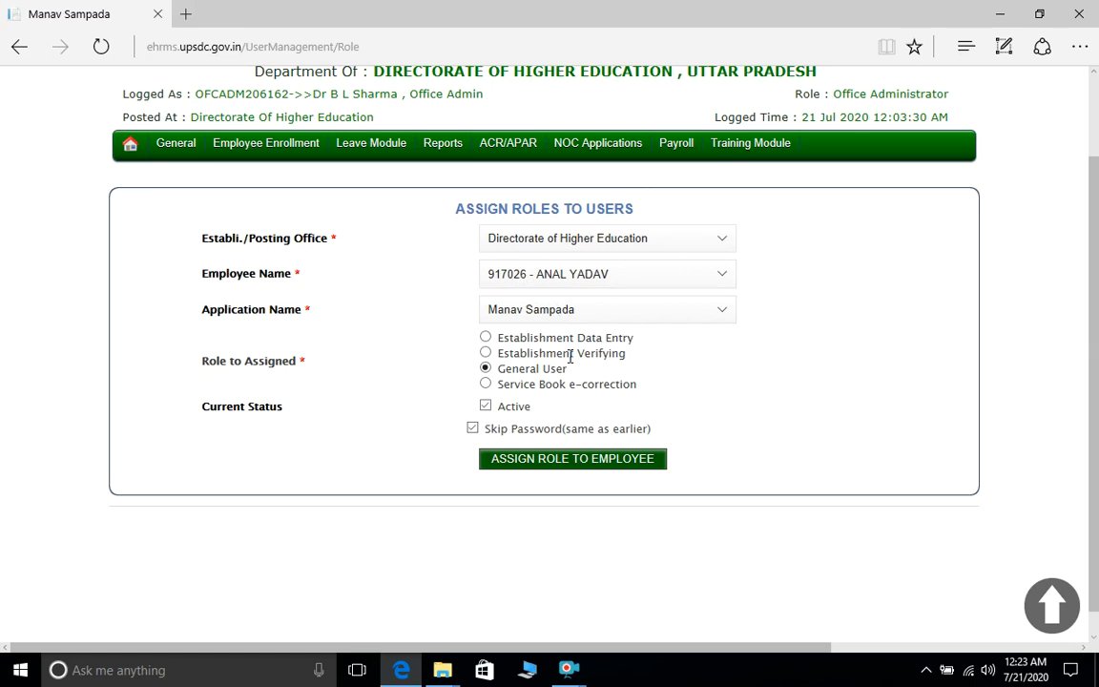
{"action": "left_click", "coordinate": [472, 429]}
Try to enter a user password and its confirmation for the selected employee
{"action": "left_click", "coordinate": [498, 454]}
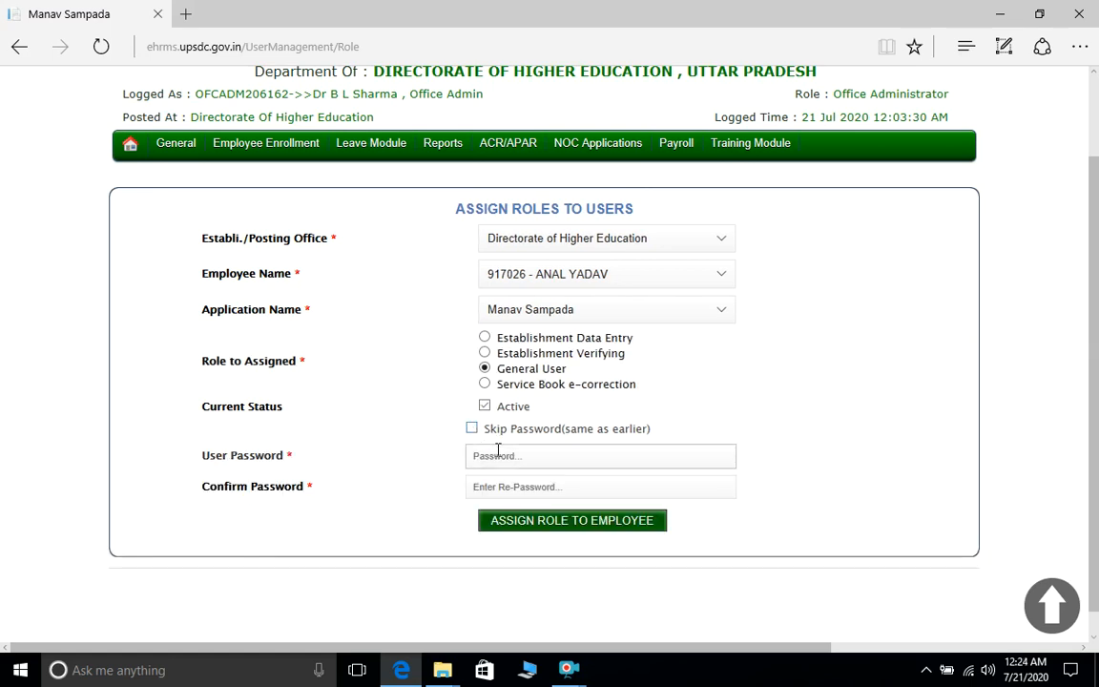
{"action": "type", "text": "•••••••"}
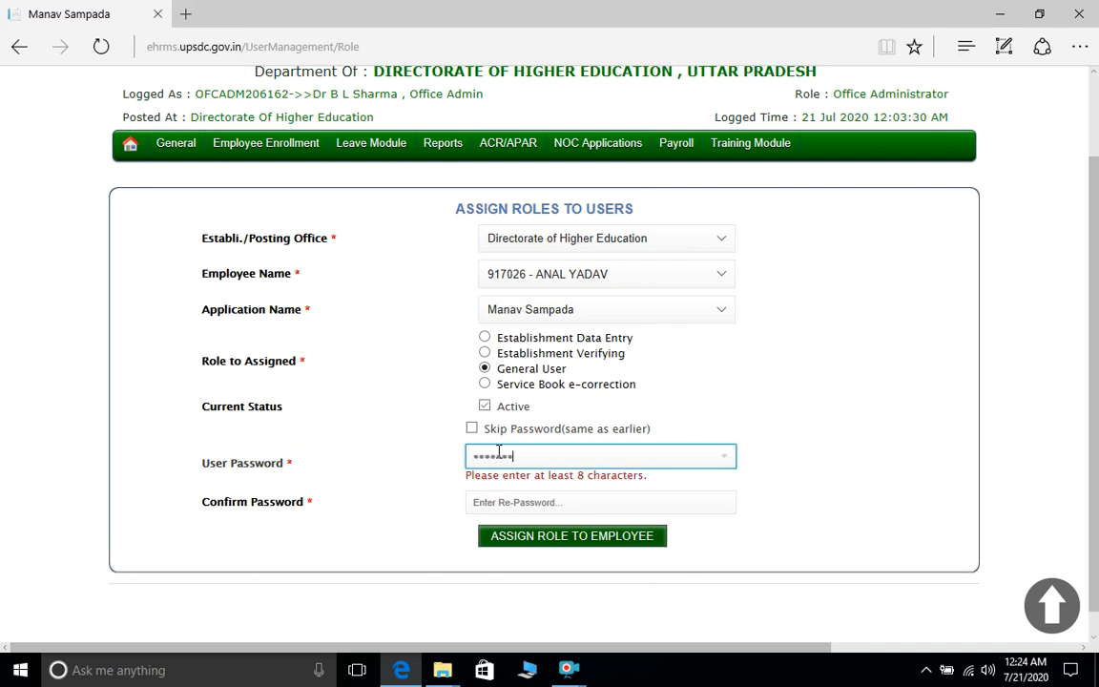
{"action": "left_click", "coordinate": [503, 507]}
{"action": "type", "text": "•••••"}
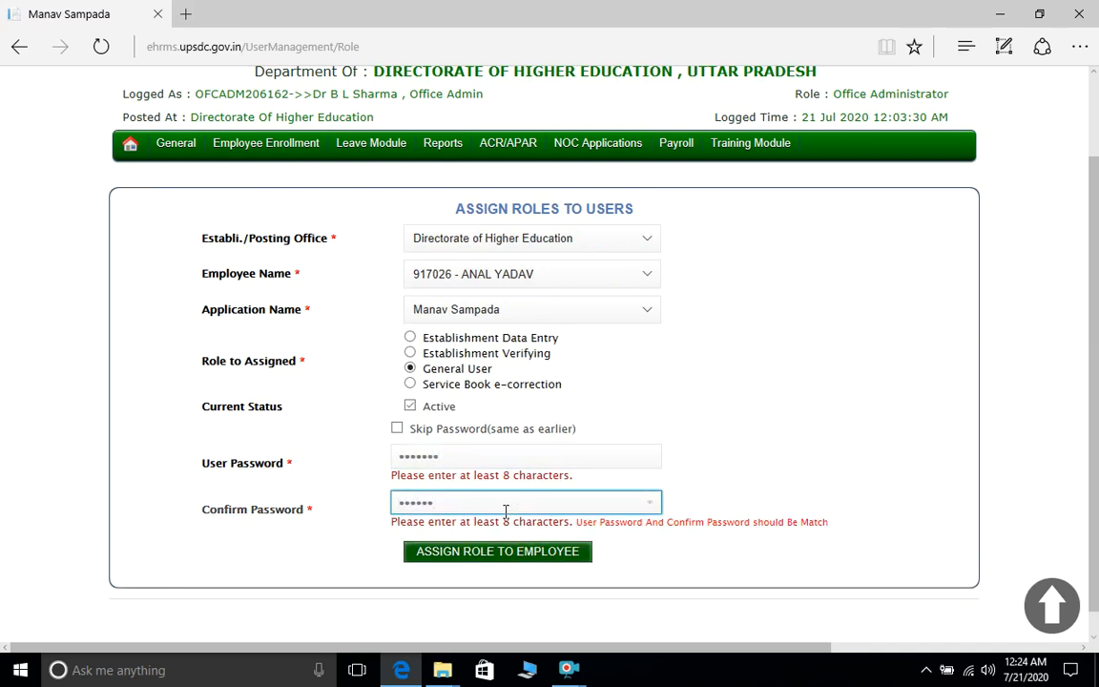
Clear the confirmation password and the user password
{"action": "key", "text": "BackSpace"}
{"action": "key", "text": "BackSpace"}
{"action": "key", "text": "BackSpace"}
{"action": "key", "text": "BackSpace"}
{"action": "key", "text": "BackSpace"}
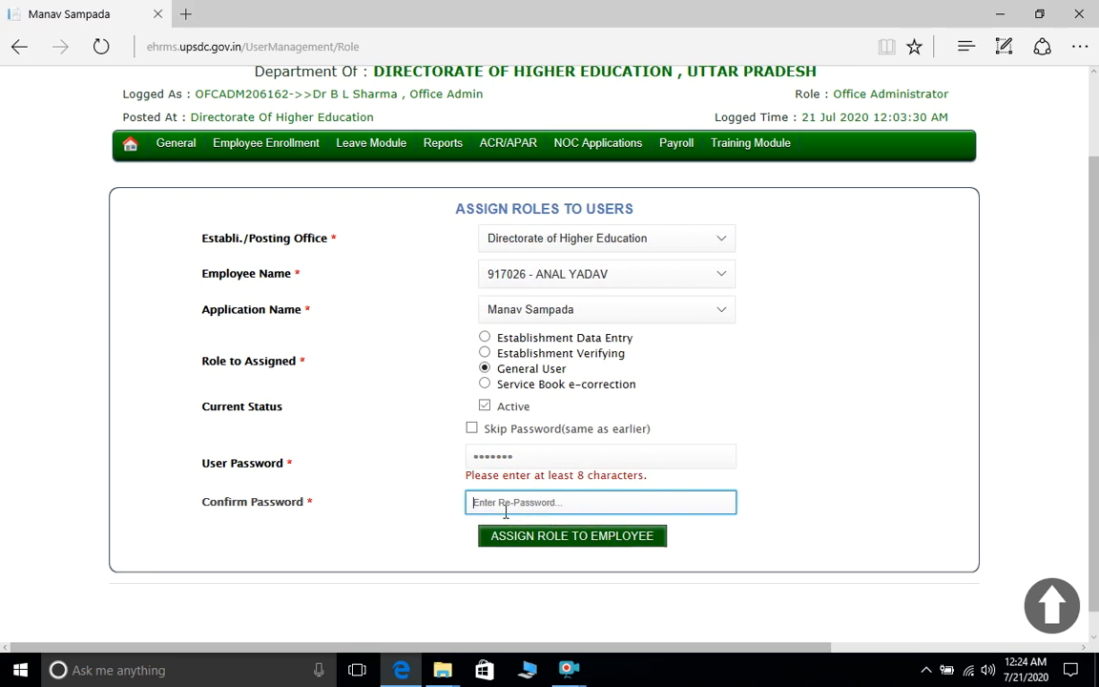
{"action": "left_click", "coordinate": [551, 459]}
{"action": "key", "text": "BackSpace"}
{"action": "key", "text": "BackSpace"}
{"action": "key", "text": "BackSpace"}
{"action": "key", "text": "BackSpace"}
{"action": "key", "text": "BackSpace"}
{"action": "key", "text": "BackSpace"}
{"action": "key", "text": "BackSpace"}
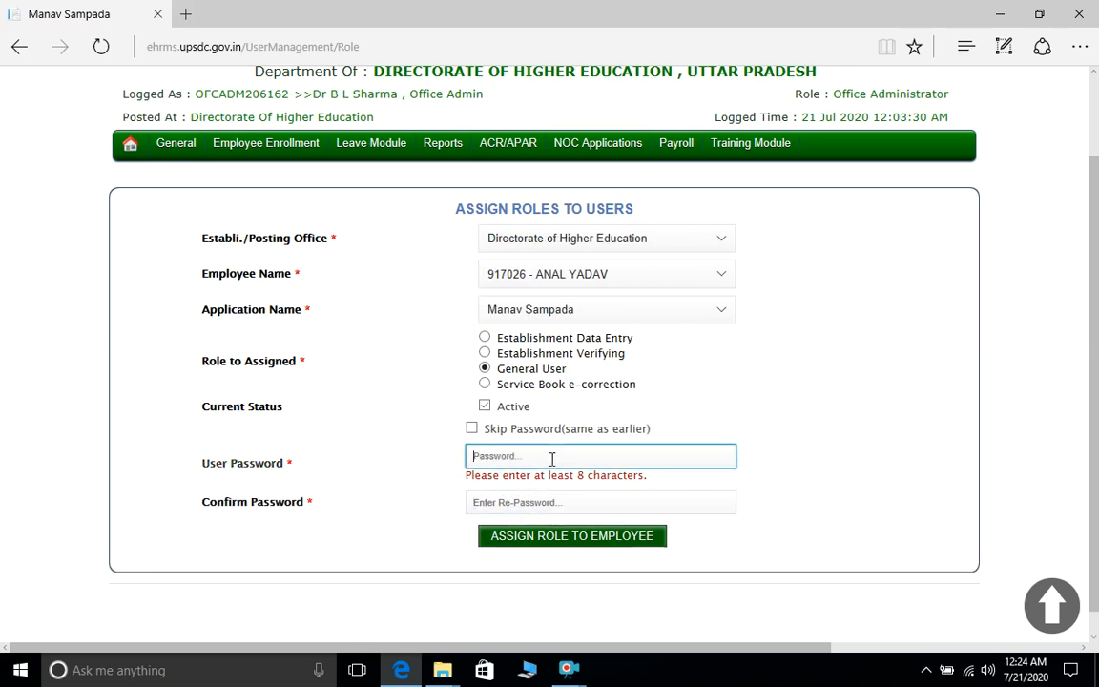
Enter another user password with its confirmation and extend the user password to eight characters
{"action": "type", "text": "•••••"}
{"action": "left_click", "coordinate": [546, 502]}
{"action": "type", "text": "•••••"}
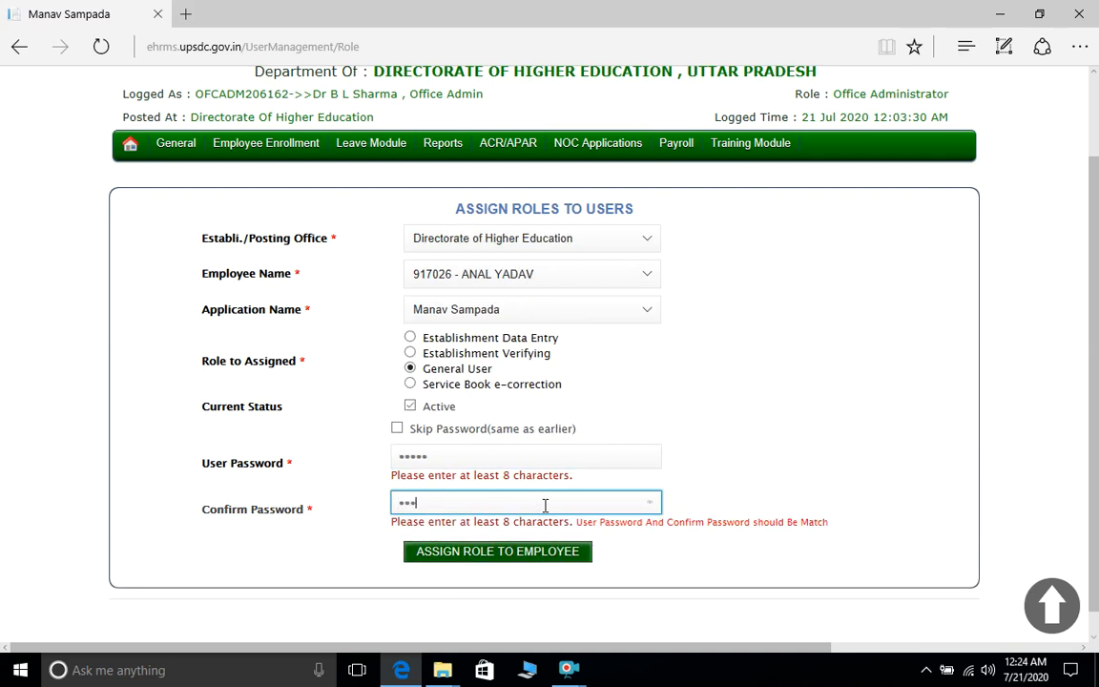
{"action": "left_click", "coordinate": [556, 458]}
{"action": "type", "text": "••••"}
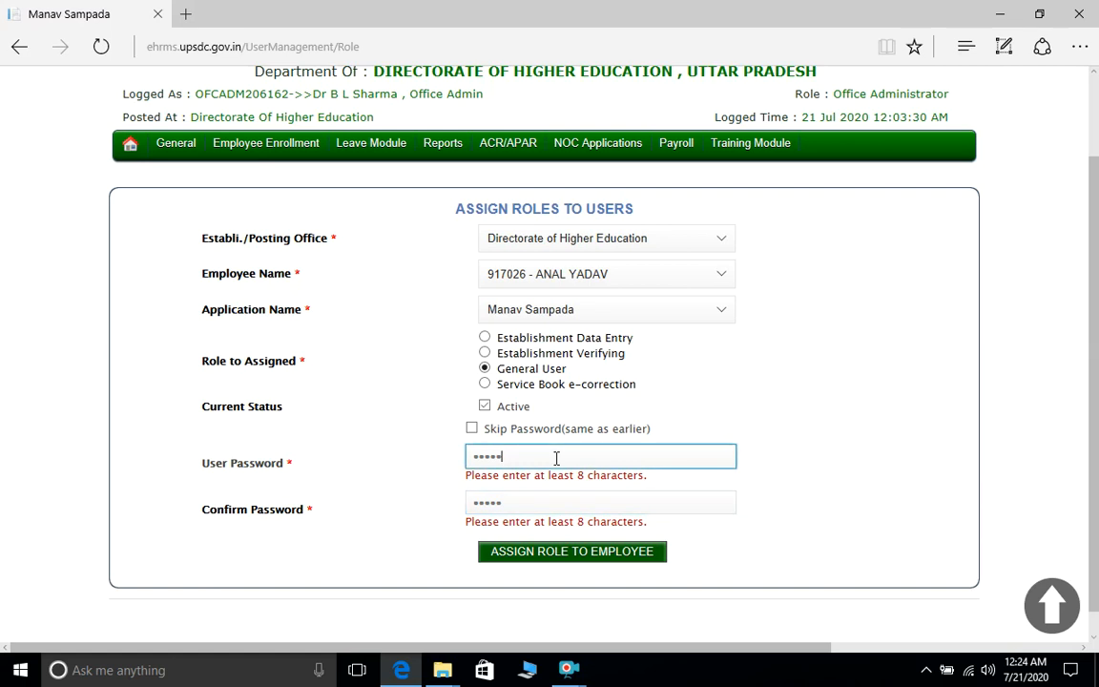
{"action": "type", "text": "•"}
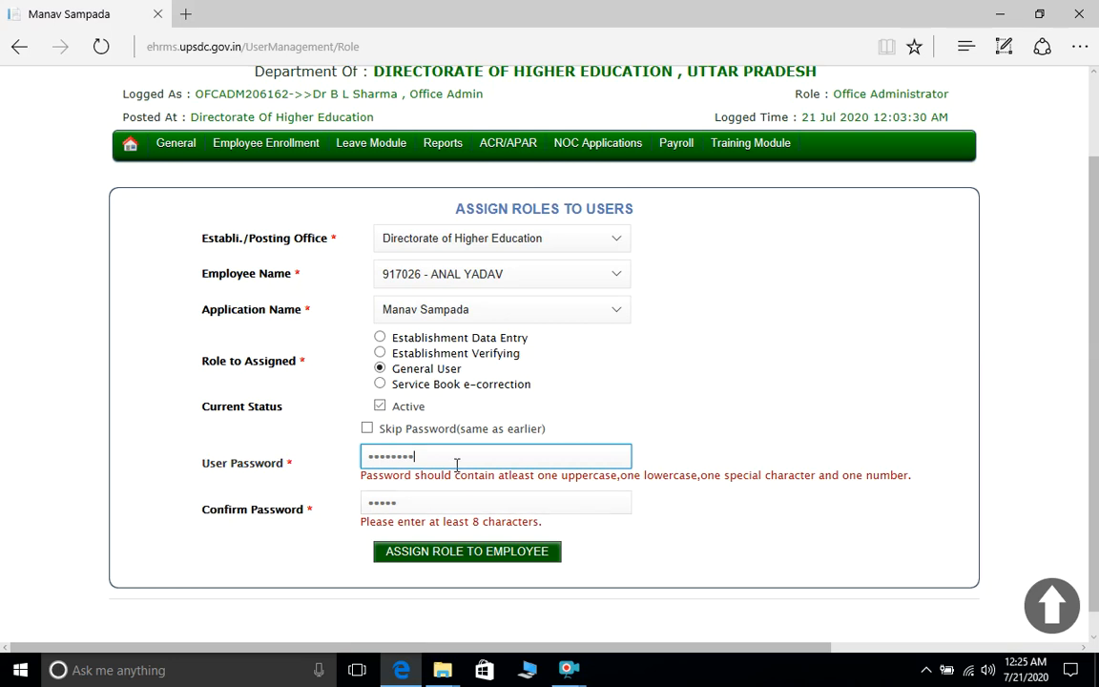
Replace the user password with one containing uppercase, lowercase, a special character and a number
{"action": "key", "text": "BackSpace"}
{"action": "key", "text": "BackSpace"}
{"action": "key", "text": "BackSpace"}
{"action": "key", "text": "BackSpace"}
{"action": "key", "text": "BackSpace"}
{"action": "key", "text": "BackSpace"}
{"action": "key", "text": "BackSpace"}
{"action": "key", "text": "BackSpace"}
{"action": "type", "text": "•"}
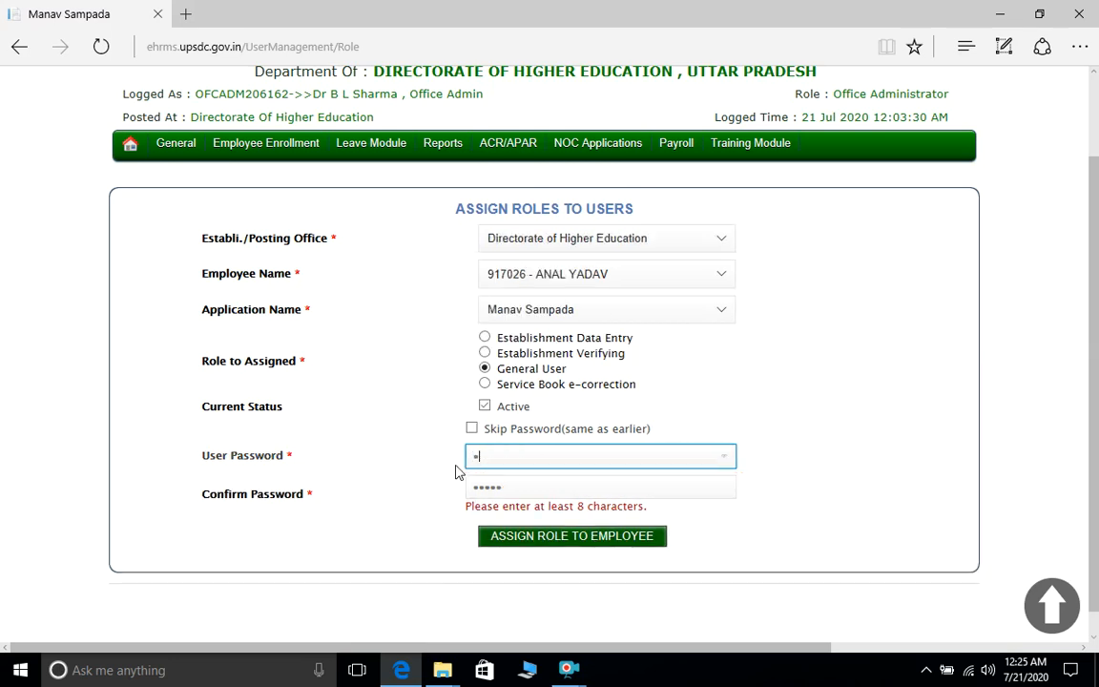
{"action": "type", "text": "•••••"}
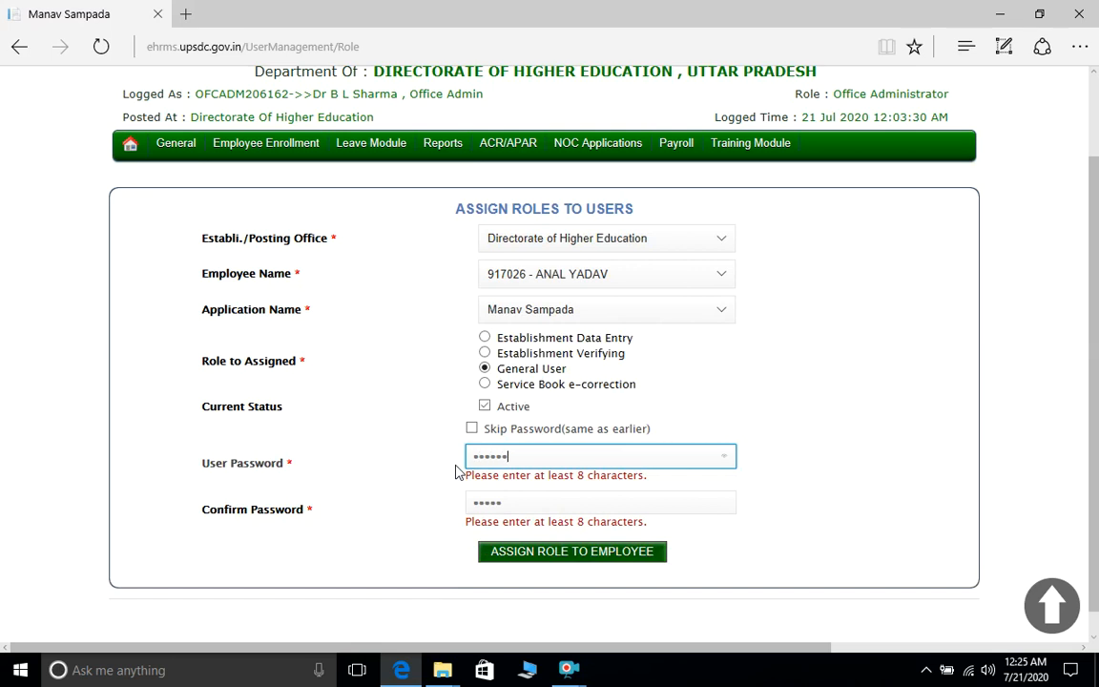
{"action": "type", "text": "•••"}
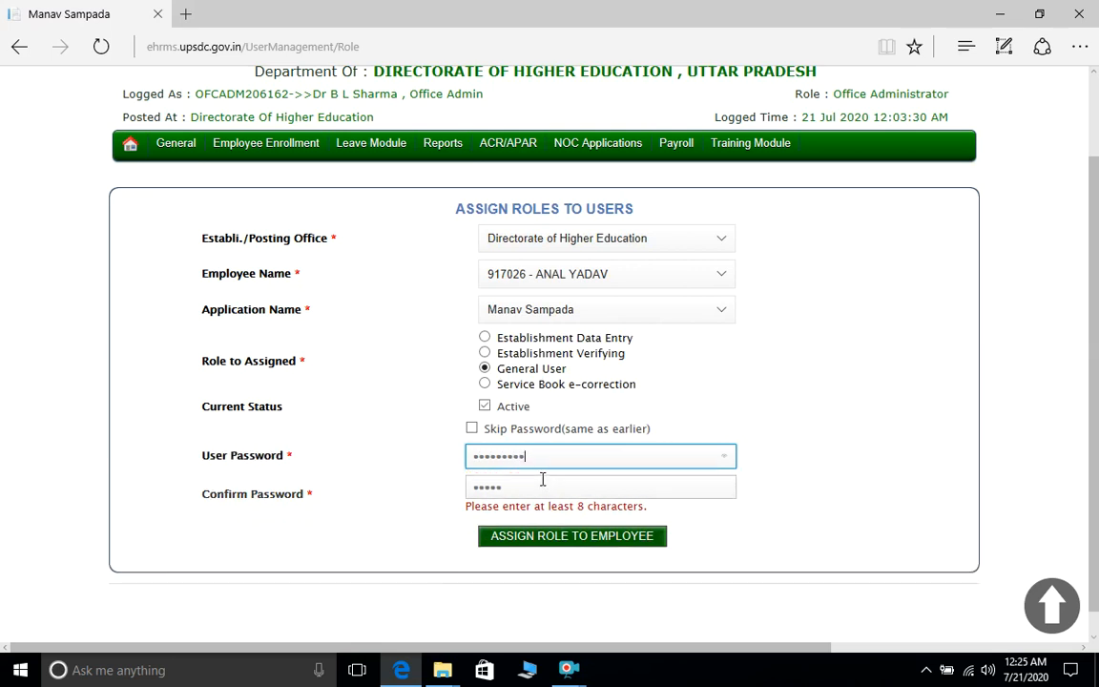
Replace the confirmation password so that it matches the new user password
{"action": "left_click", "coordinate": [542, 478]}
{"action": "key", "text": "BackSpace"}
{"action": "key", "text": "BackSpace"}
{"action": "key", "text": "BackSpace"}
{"action": "key", "text": "BackSpace"}
{"action": "key", "text": "BackSpace"}
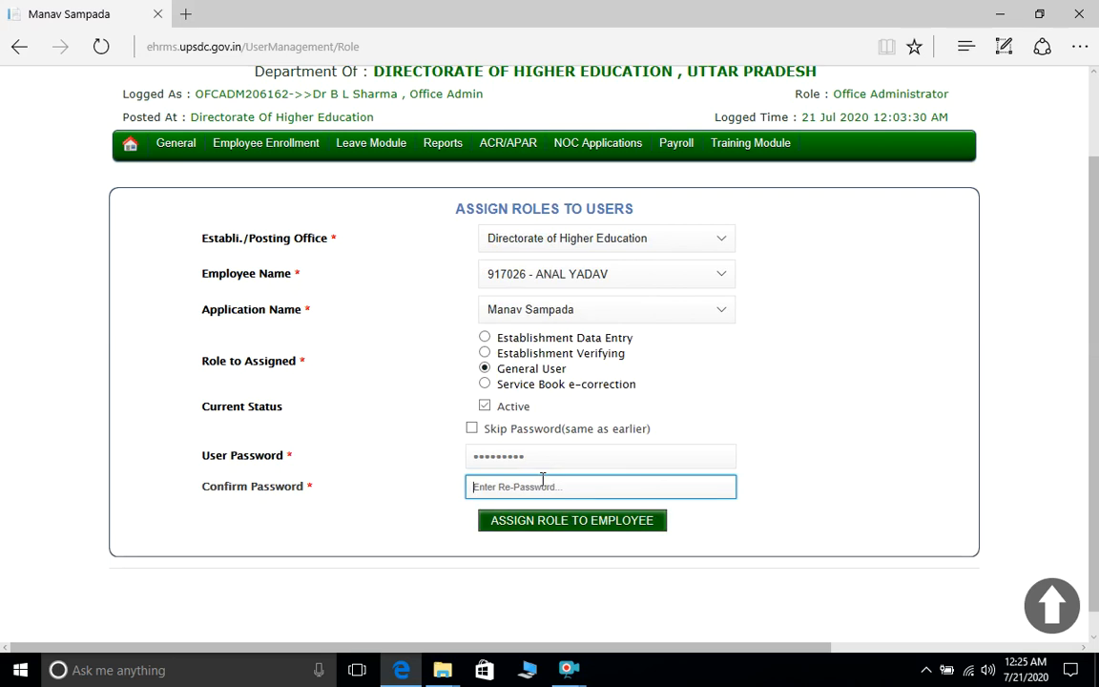
{"action": "type", "text": "•••••"}
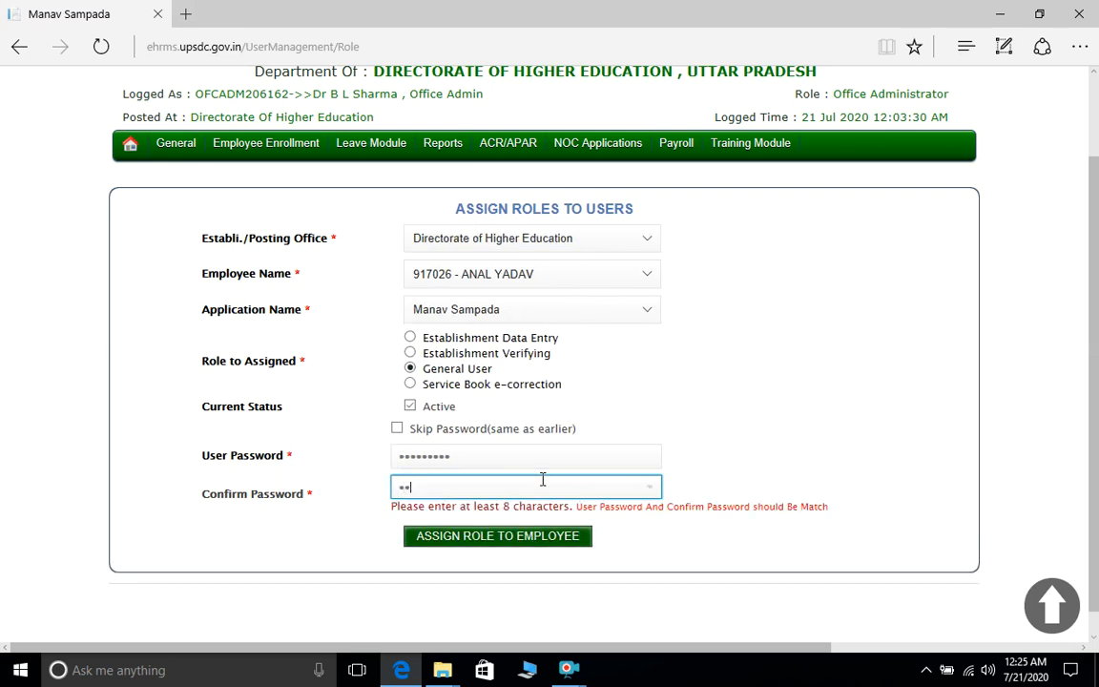
{"action": "type", "text": "•••••"}
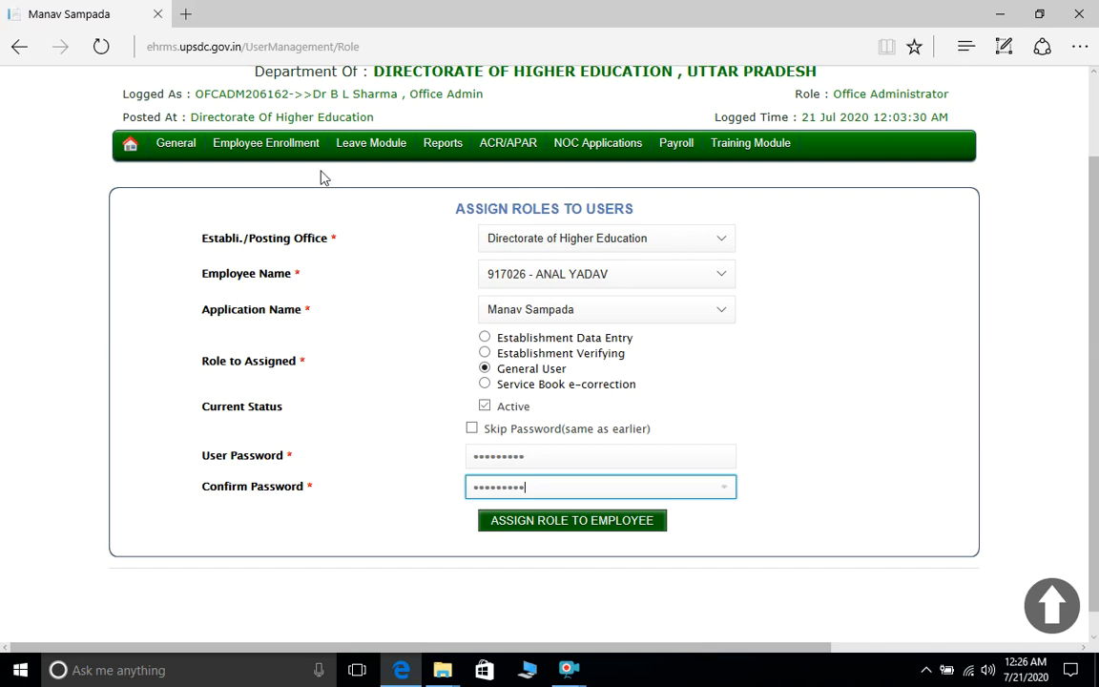
Open the Update Office Sanction Post page and bring its sanction strength form into view
{"action": "mouse_move", "coordinate": [297, 149]}
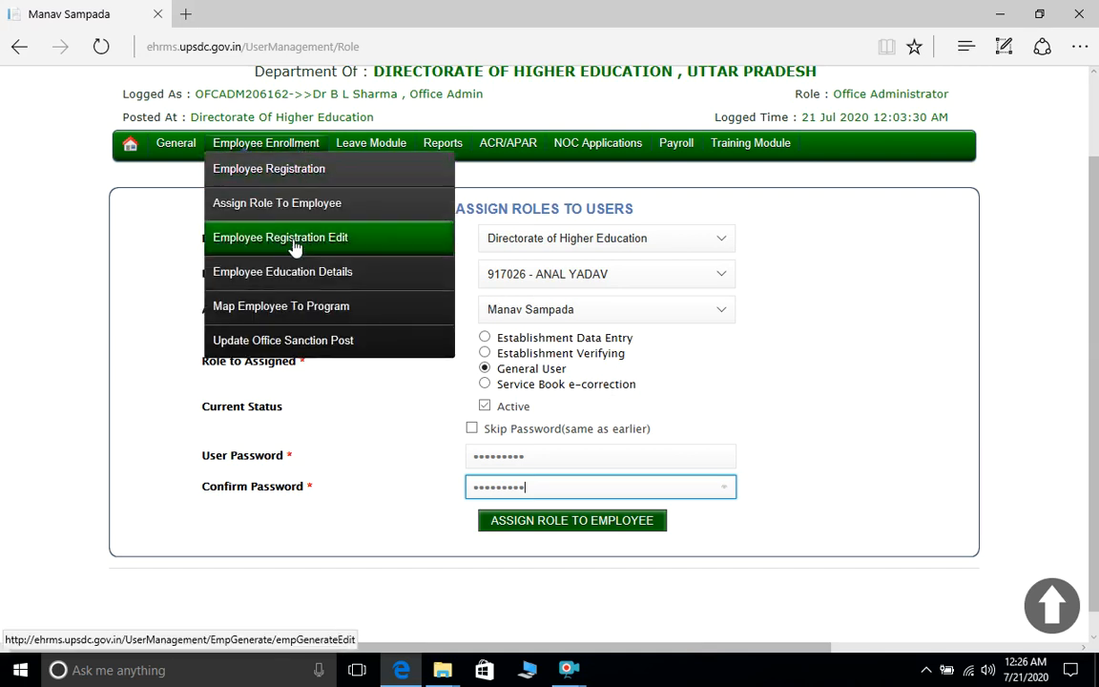
{"action": "left_click", "coordinate": [301, 349]}
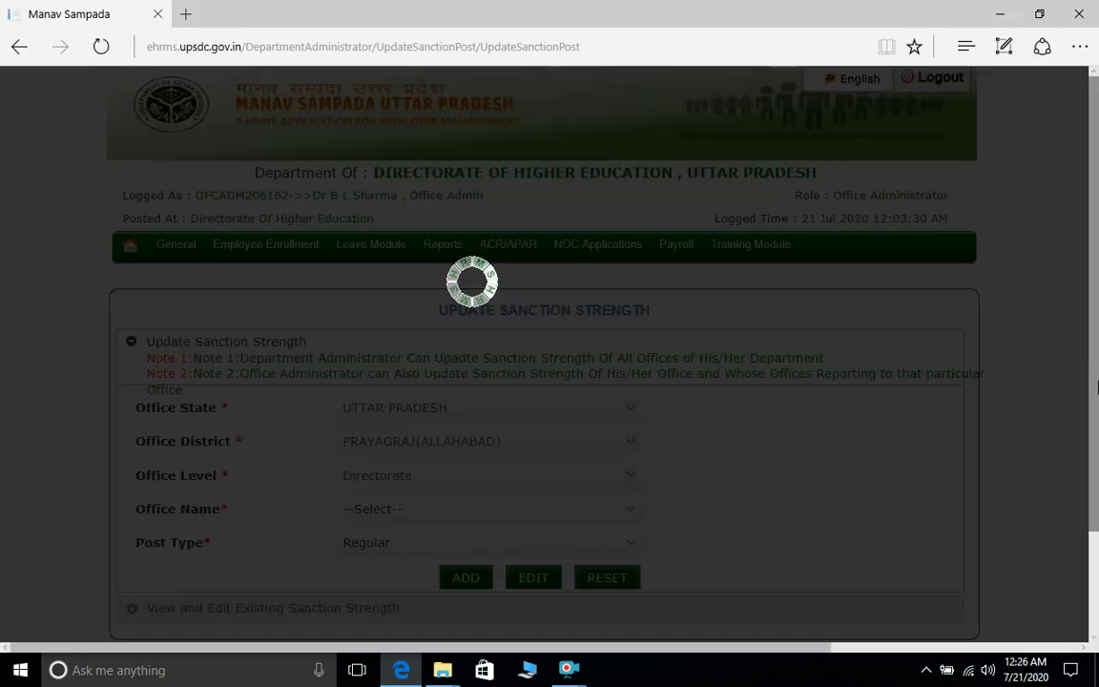
{"action": "scroll", "coordinate": [1096, 419], "scroll_direction": "down", "scroll_amount": 1}
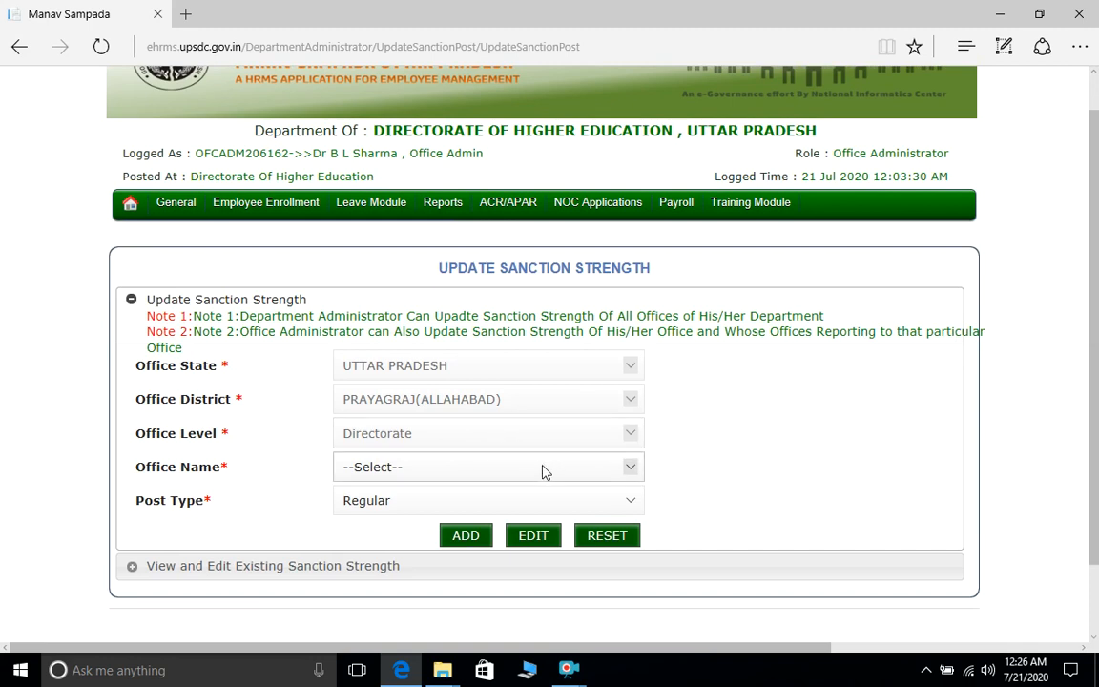
Choose Directorate of Higher Education with post type Regular and open its designation list for adding sanction strength
{"action": "left_click", "coordinate": [408, 467]}
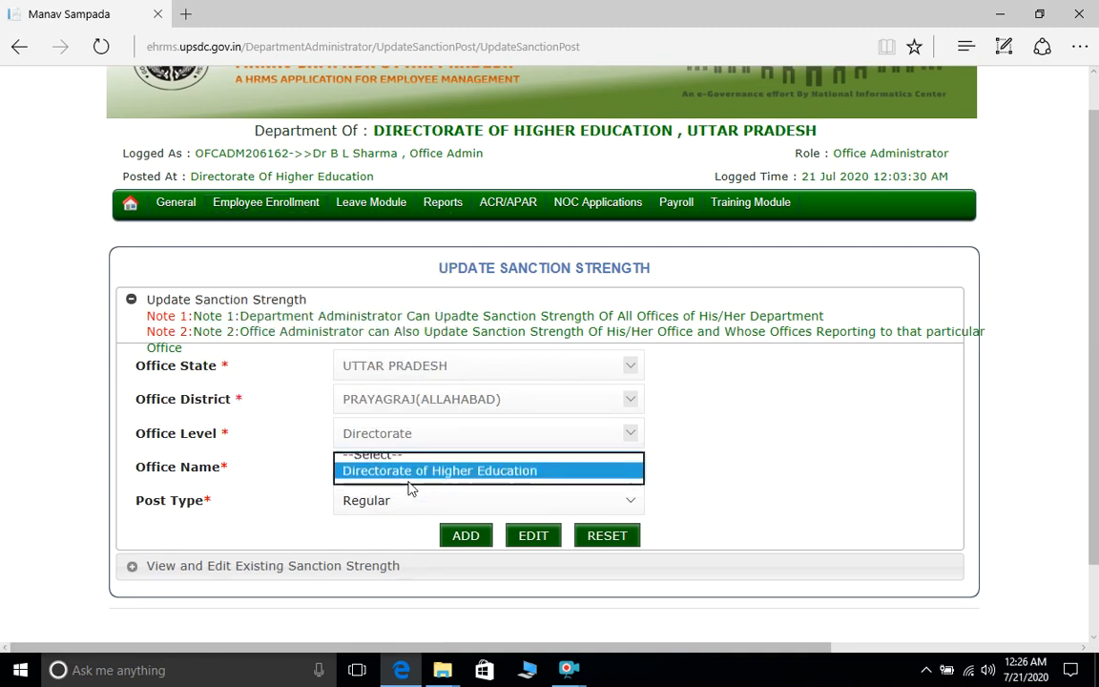
{"action": "left_click", "coordinate": [408, 480]}
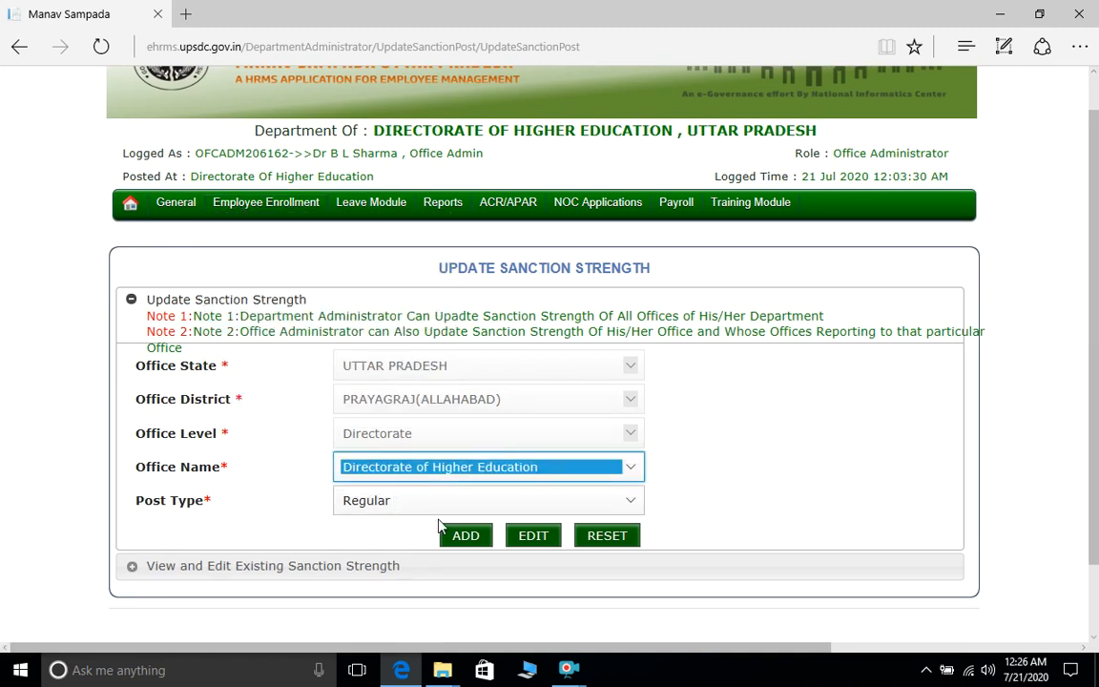
{"action": "left_click", "coordinate": [458, 497]}
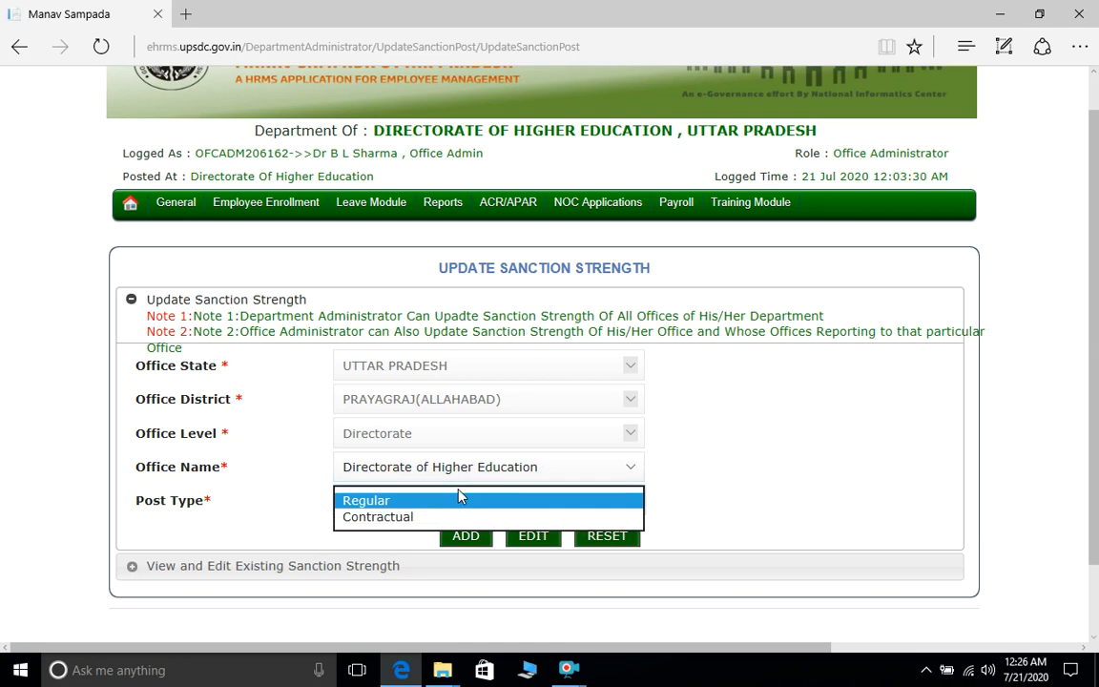
{"action": "left_click", "coordinate": [459, 497]}
{"action": "left_click", "coordinate": [463, 537]}
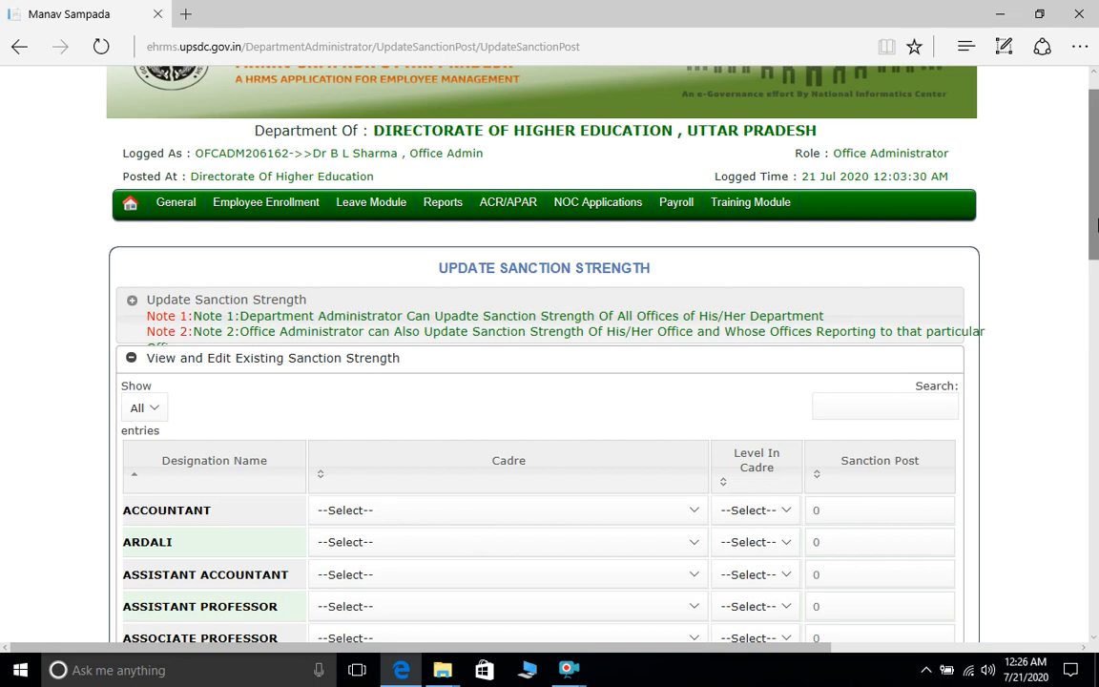
{"action": "left_click_drag", "start_coordinate": [1096, 225], "coordinate": [1097, 310]}
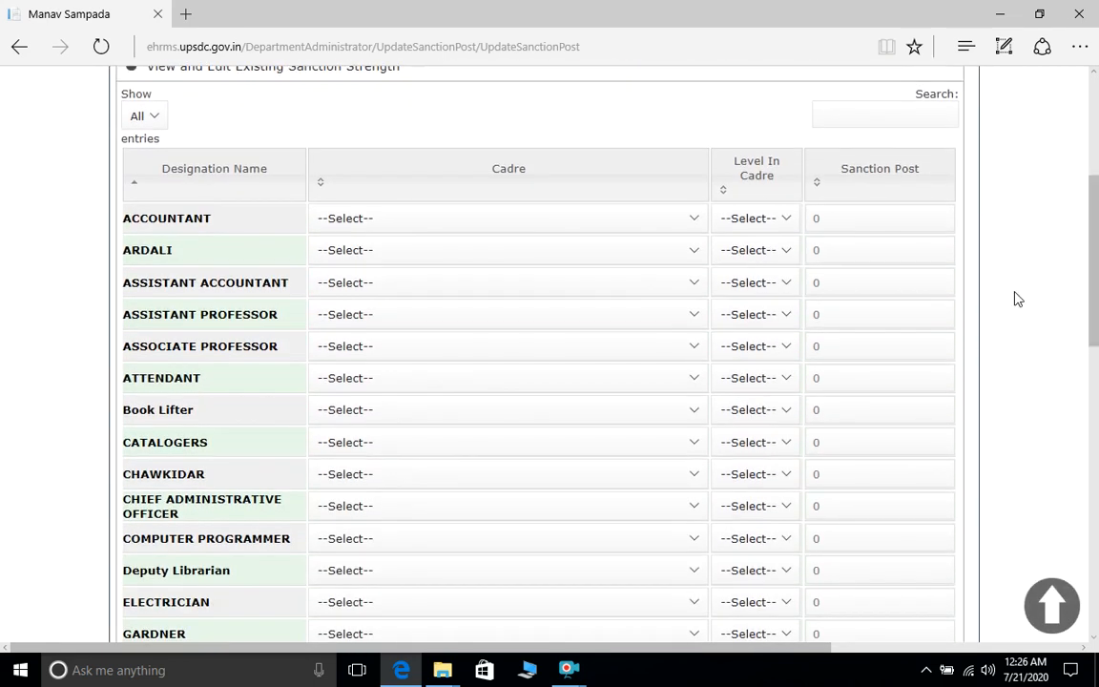
Try to assign the Aided Degree College cadre to the Assistant Professor designation, and dismiss the site message
{"action": "left_click", "coordinate": [533, 221]}
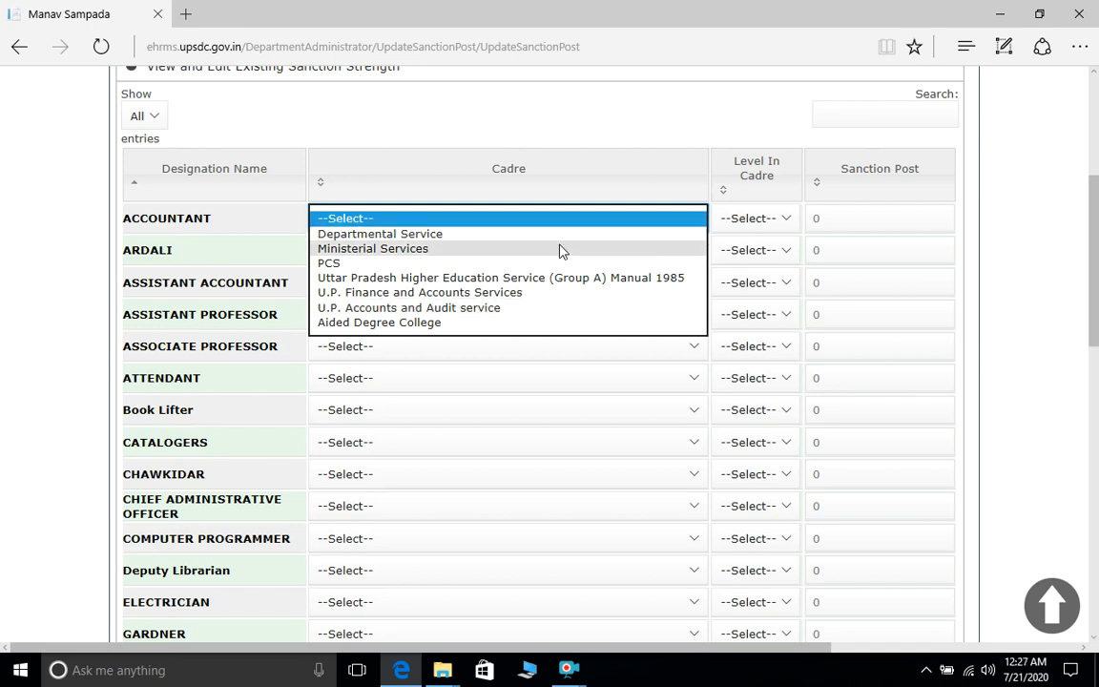
{"action": "left_click", "coordinate": [589, 190]}
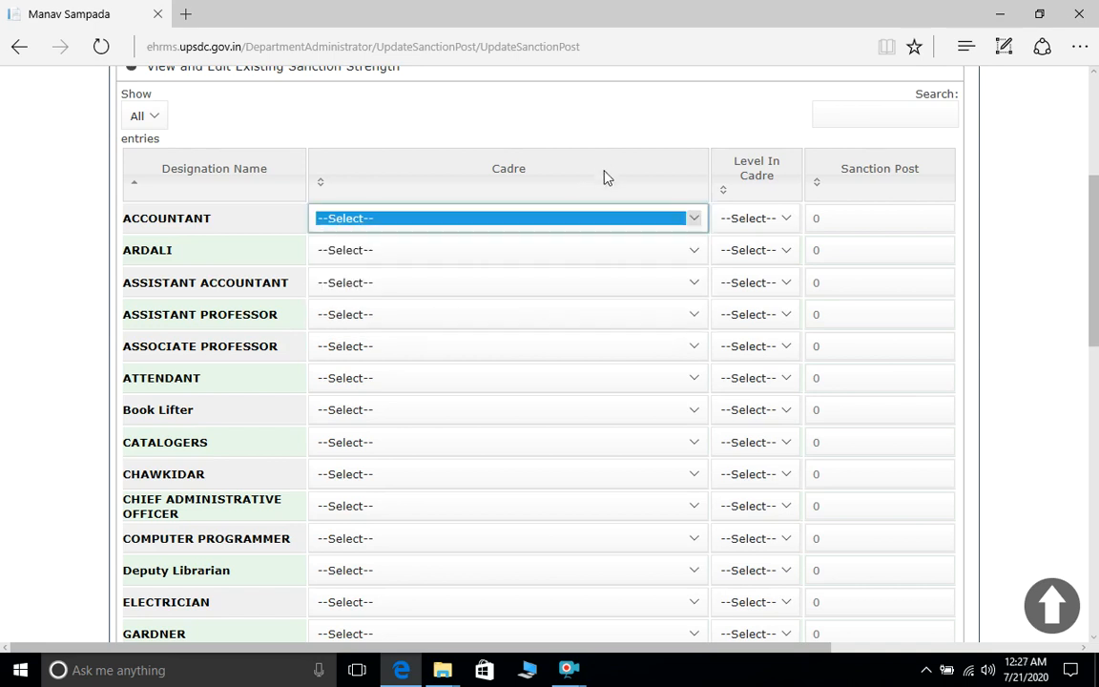
{"action": "left_click", "coordinate": [480, 330]}
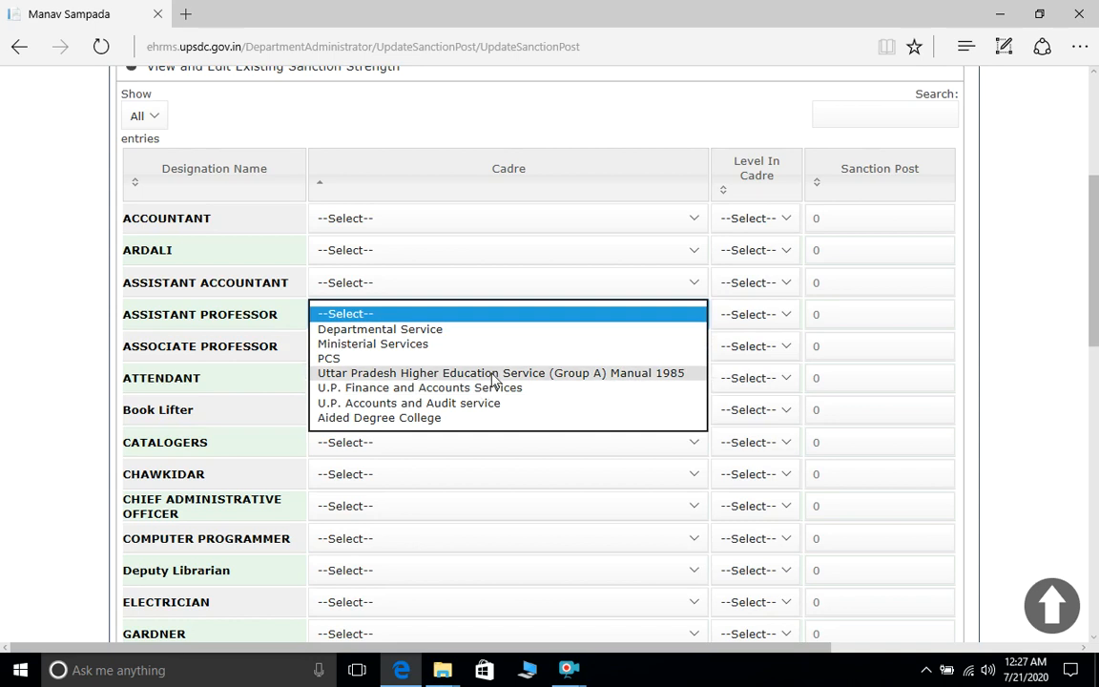
{"action": "left_click", "coordinate": [458, 420]}
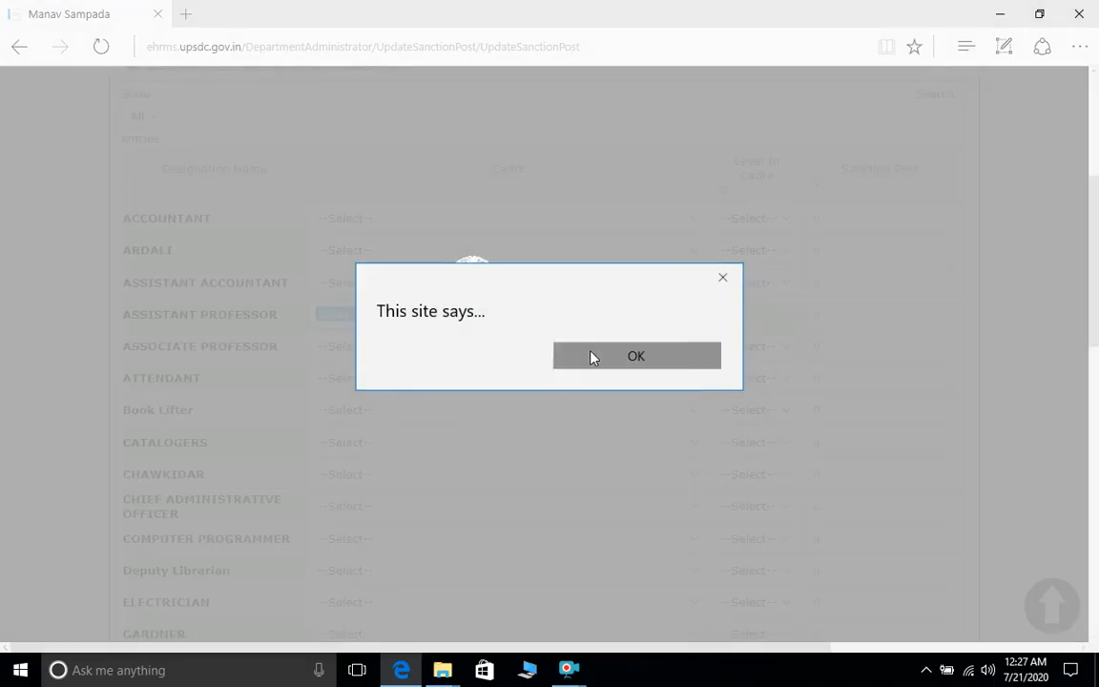
{"action": "left_click", "coordinate": [591, 358]}
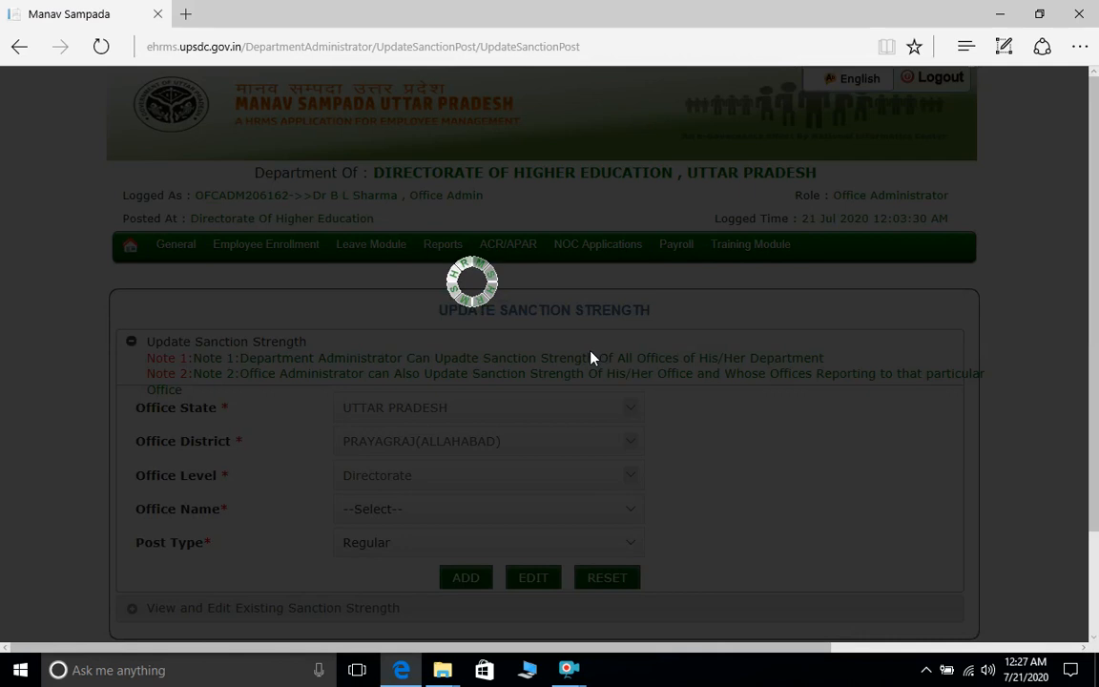
Select Directorate of Higher Education as the office name again and reopen the list for adding Regular sanction posts
{"action": "scroll", "coordinate": [883, 385], "scroll_direction": "down", "scroll_amount": 1}
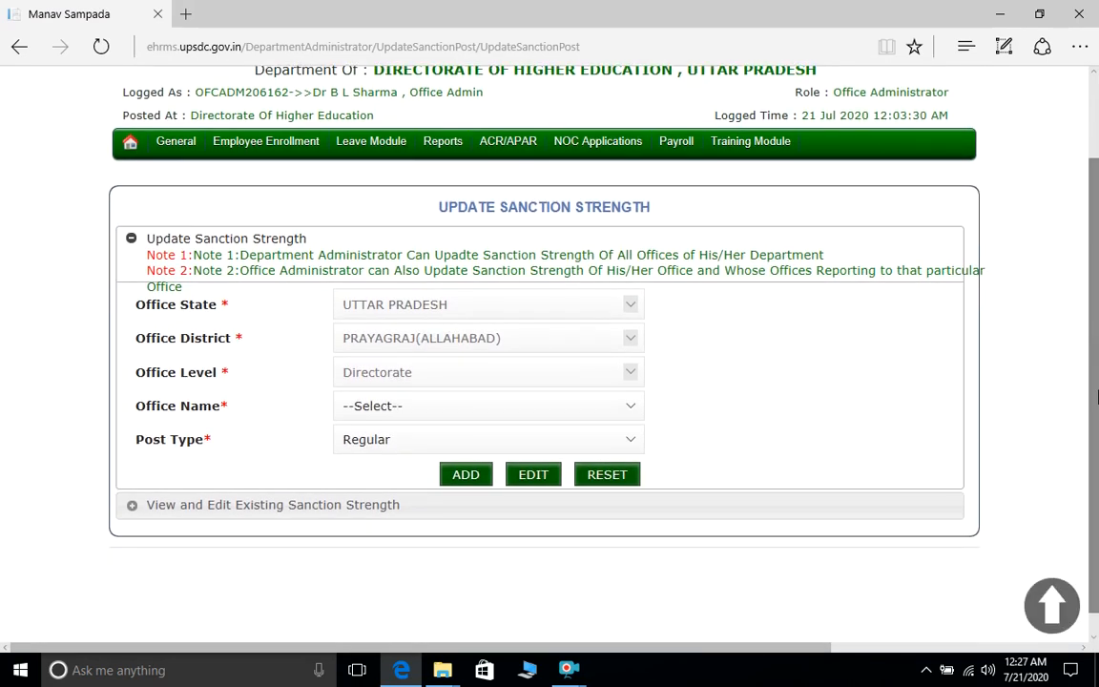
{"action": "left_click", "coordinate": [477, 408]}
{"action": "left_click", "coordinate": [476, 421]}
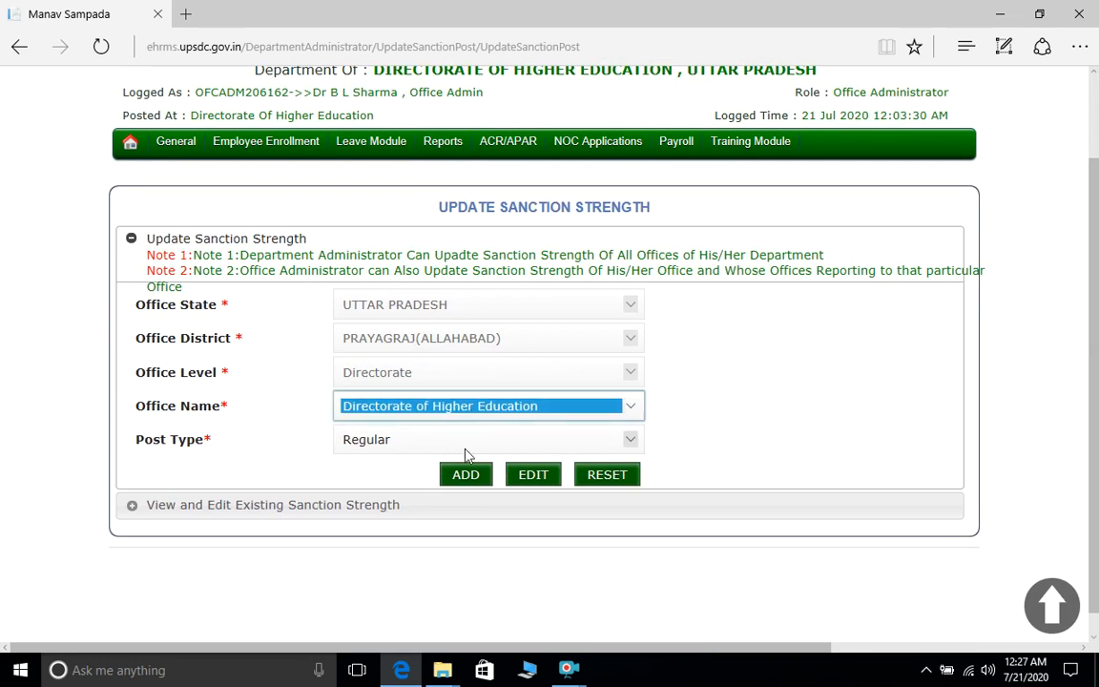
{"action": "left_click", "coordinate": [466, 477]}
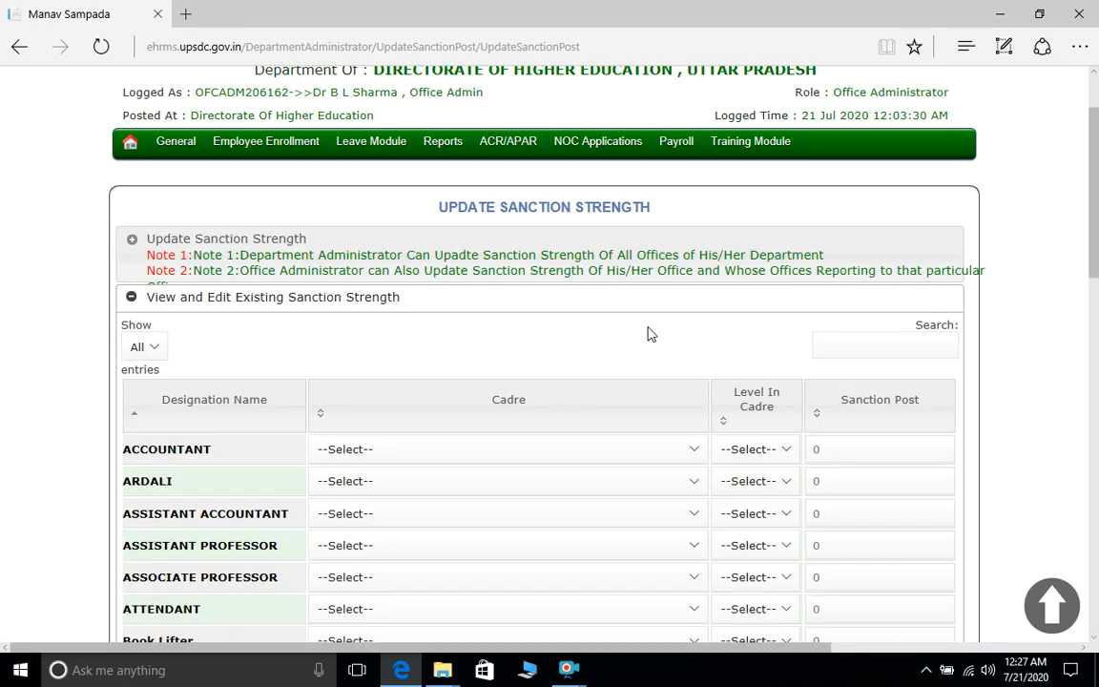
For Office Superintendant, set the cadre to Ministerial Services, the level to Group C and the sanction post count to 10
{"action": "left_click_drag", "start_coordinate": [1096, 258], "coordinate": [1095, 331]}
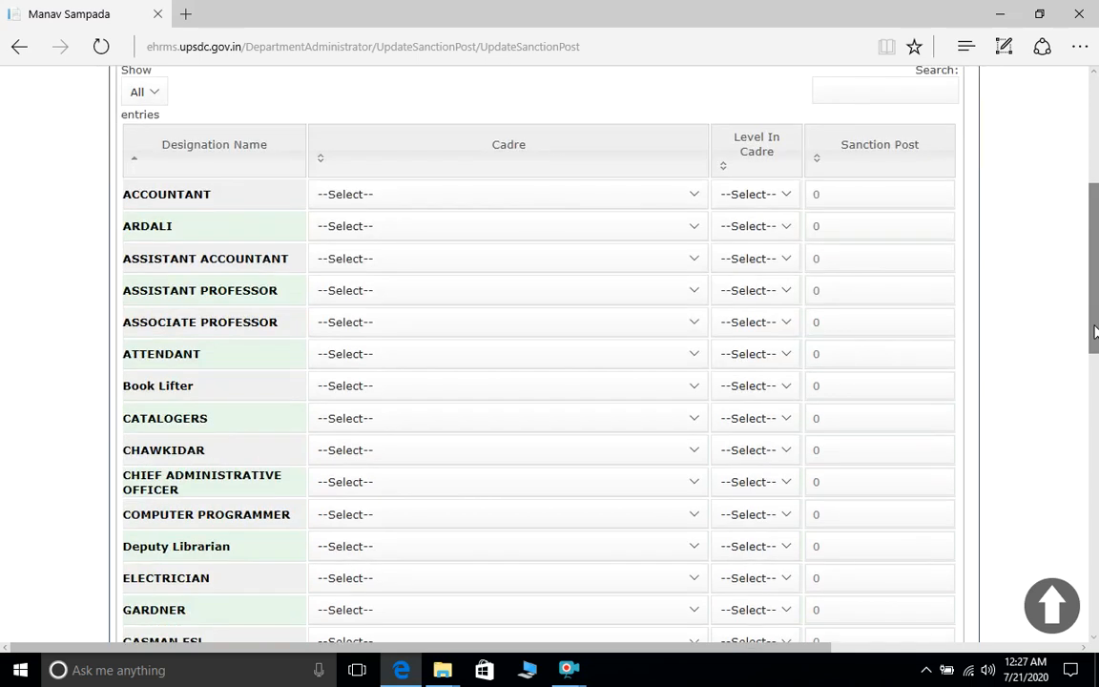
{"action": "left_click_drag", "start_coordinate": [1094, 331], "coordinate": [1096, 534]}
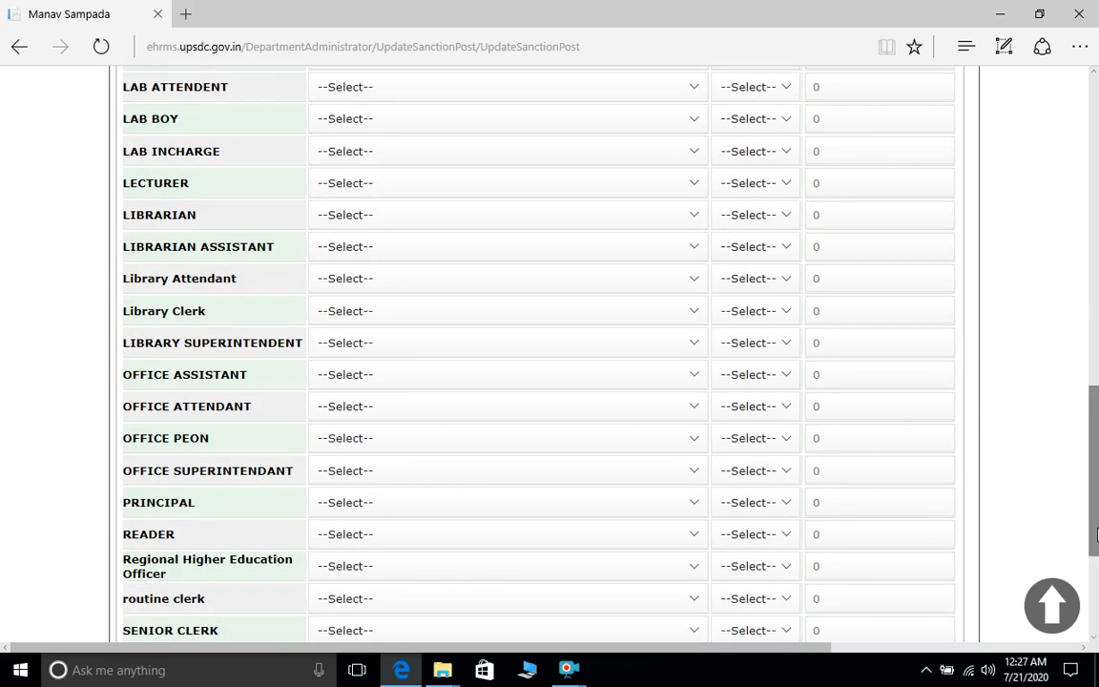
{"action": "left_click", "coordinate": [534, 484]}
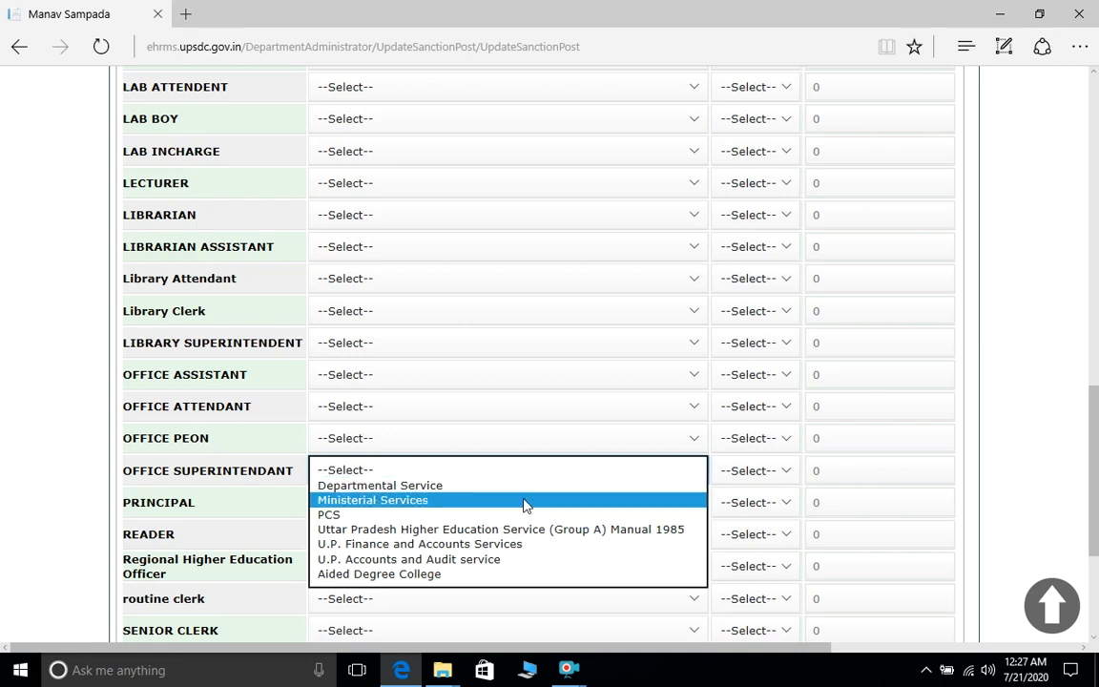
{"action": "left_click", "coordinate": [525, 501]}
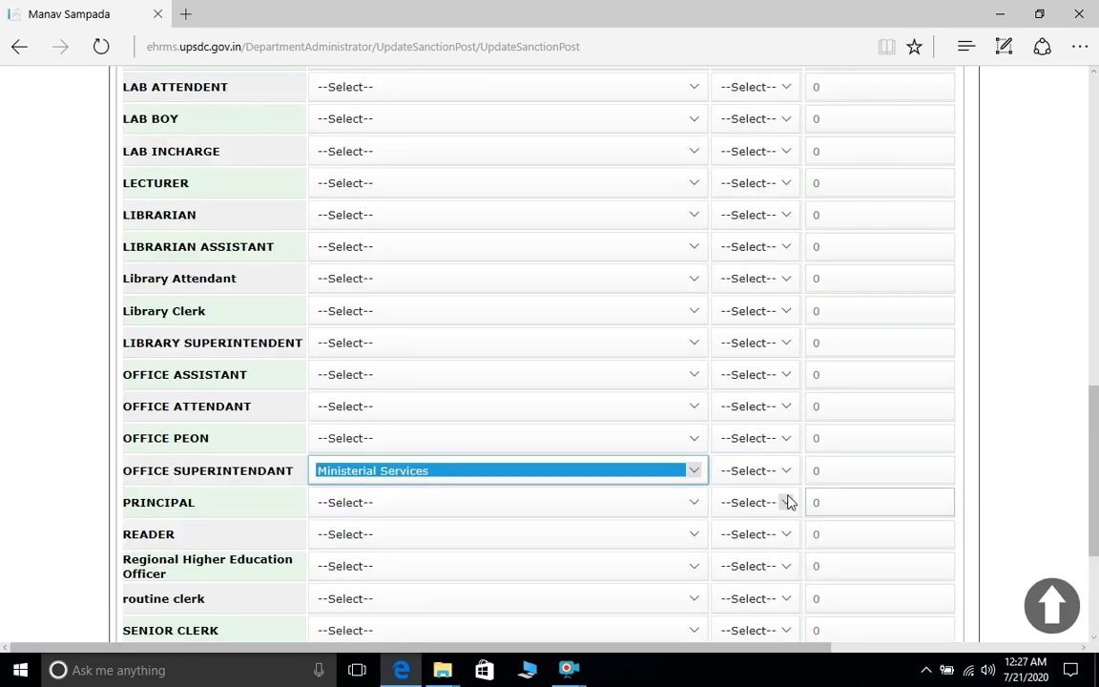
{"action": "left_click", "coordinate": [772, 469]}
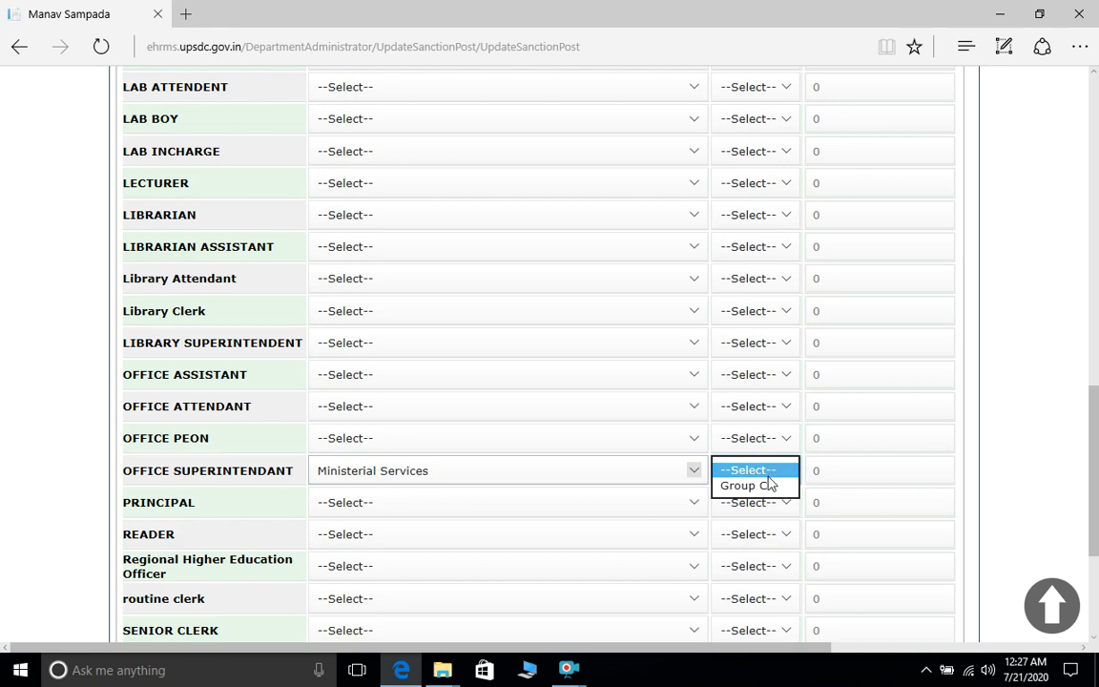
{"action": "left_click", "coordinate": [763, 486]}
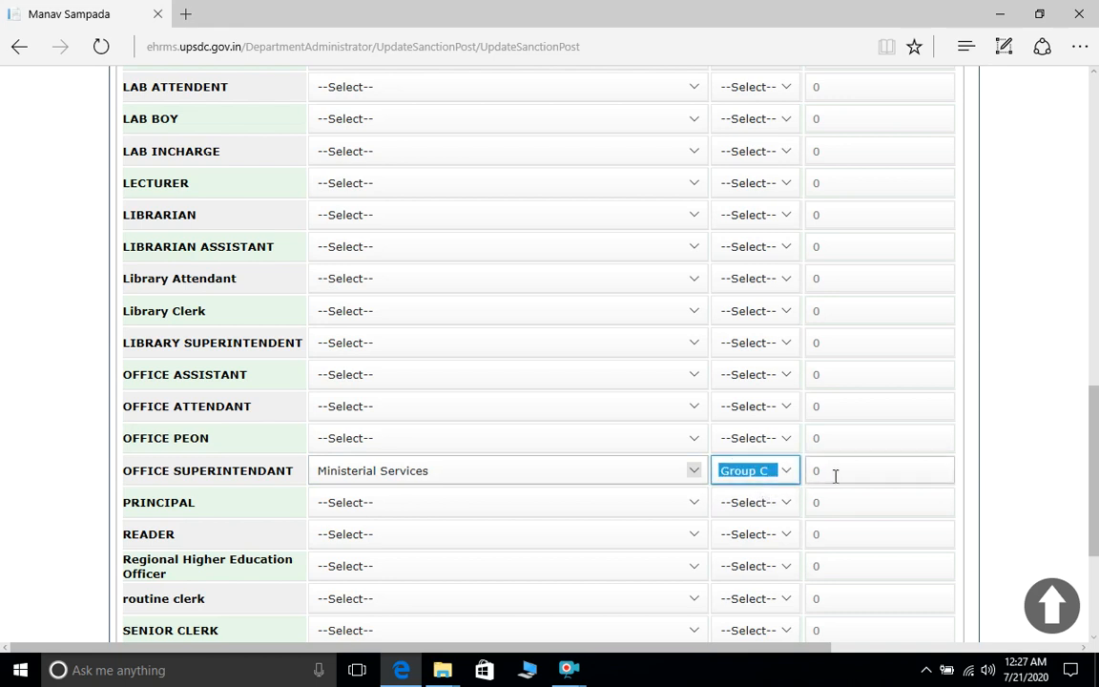
{"action": "left_click", "coordinate": [834, 473]}
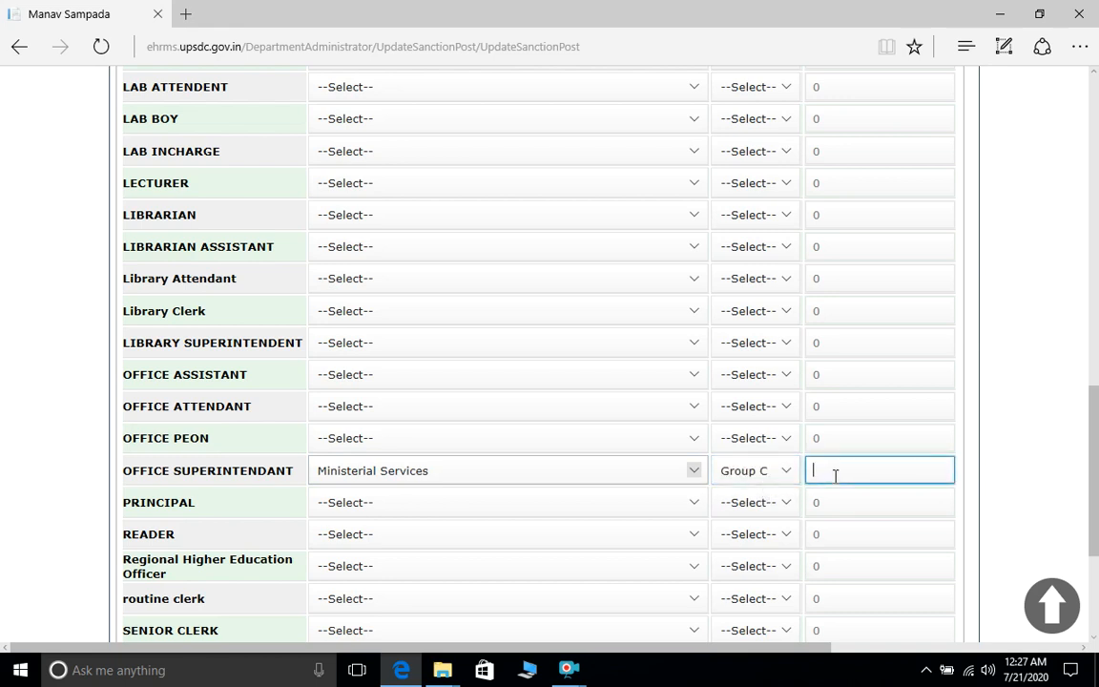
{"action": "type", "text": "10"}
{"action": "left_click_drag", "start_coordinate": [1094, 493], "coordinate": [1095, 571]}
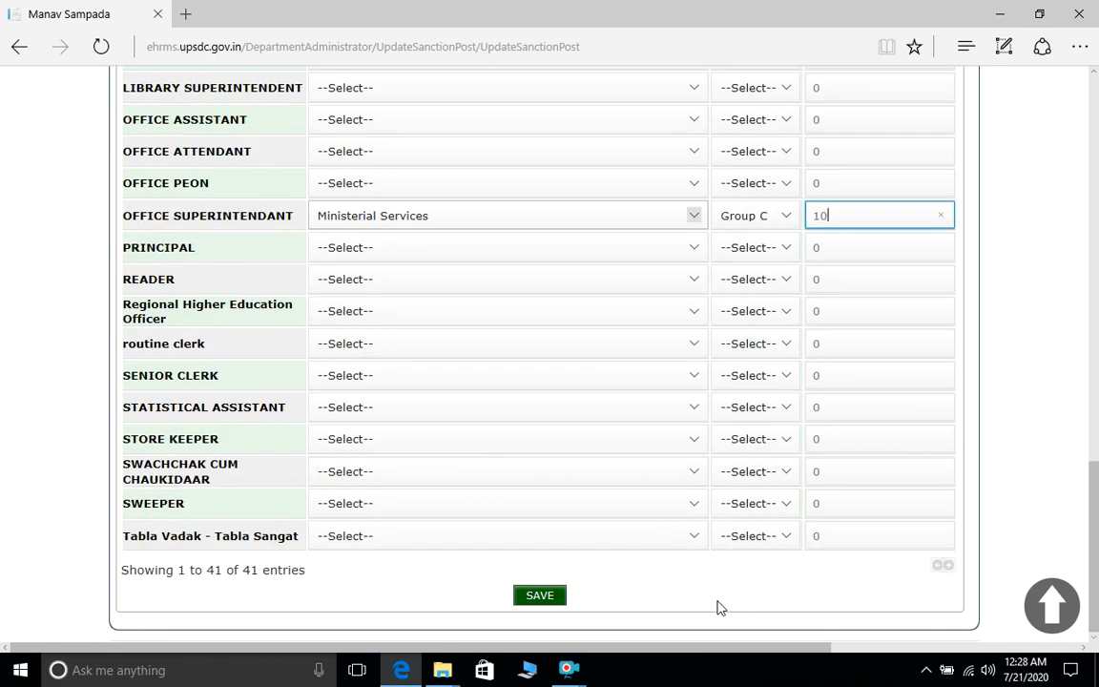
Return to the page header and bring up the Employee Enrollment functions
{"action": "left_click_drag", "start_coordinate": [1096, 502], "coordinate": [1096, 134]}
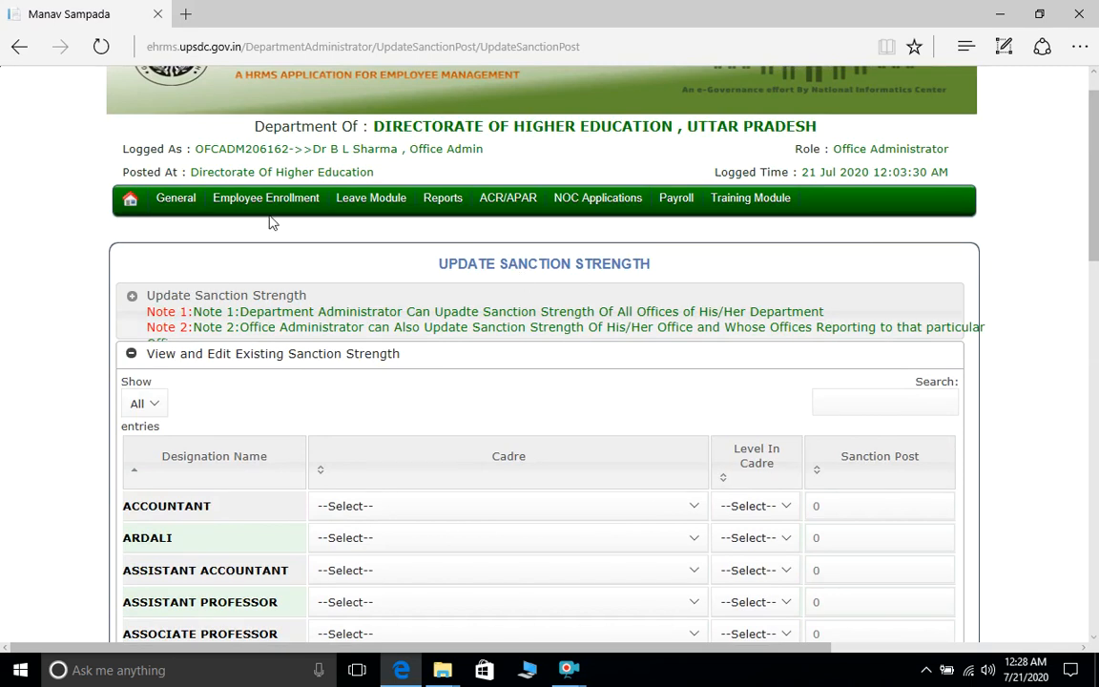
{"action": "mouse_move", "coordinate": [270, 211]}
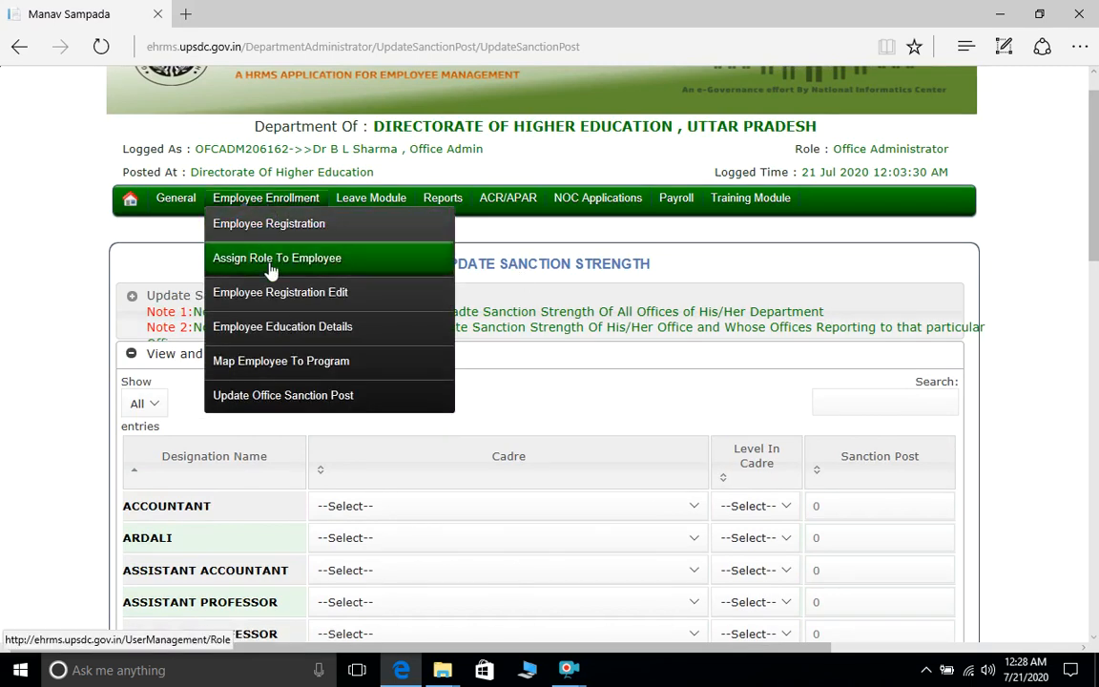